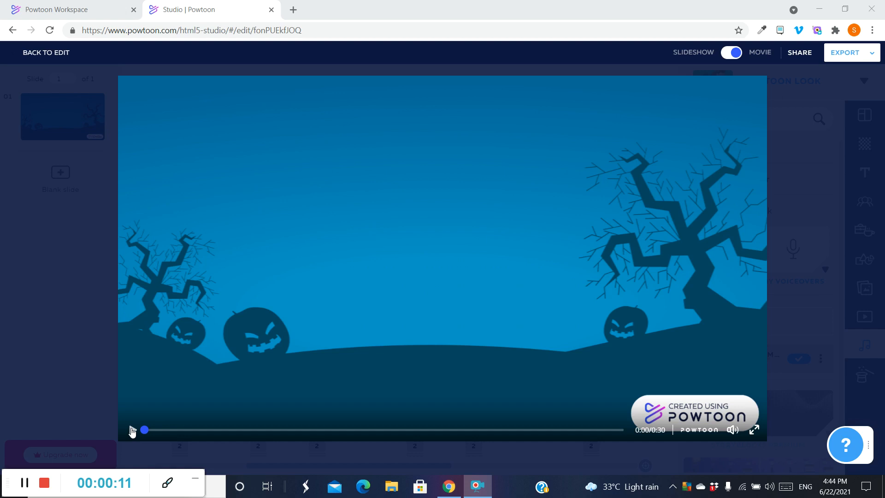
# Play the Halloween-themed movie preview through to its end.
pyautogui.click(132, 431)
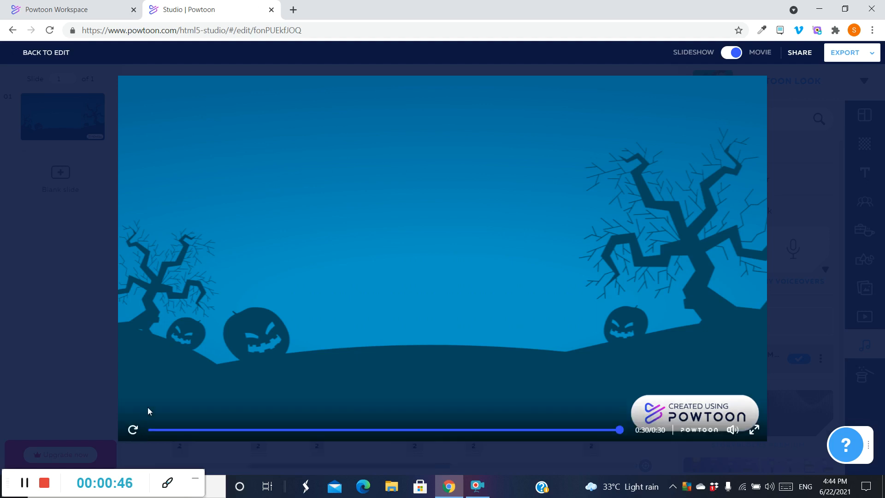
pyautogui.click(23, 483)
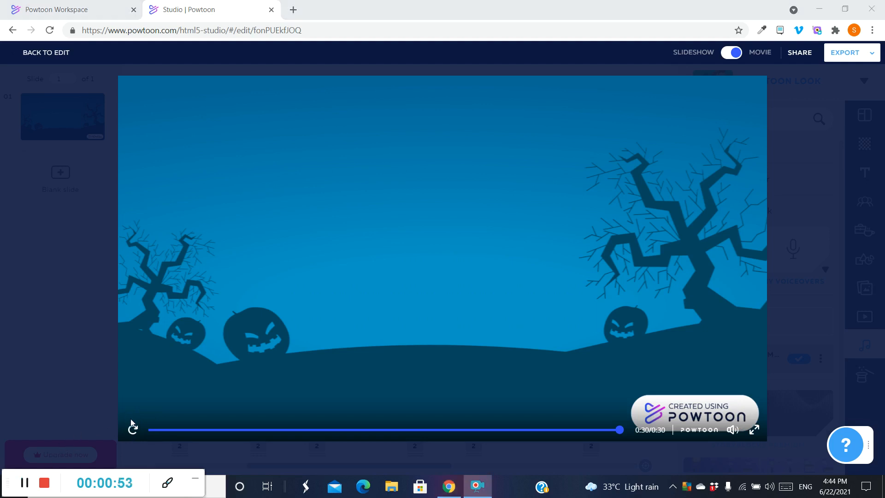
# Open the Powtoon workspace home page in a new browser tab.
pyautogui.click(293, 9)
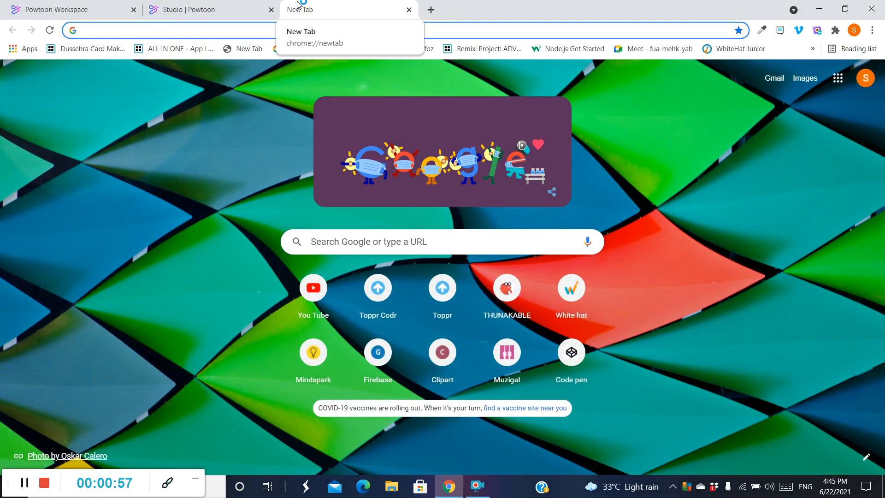
pyautogui.write('powti')
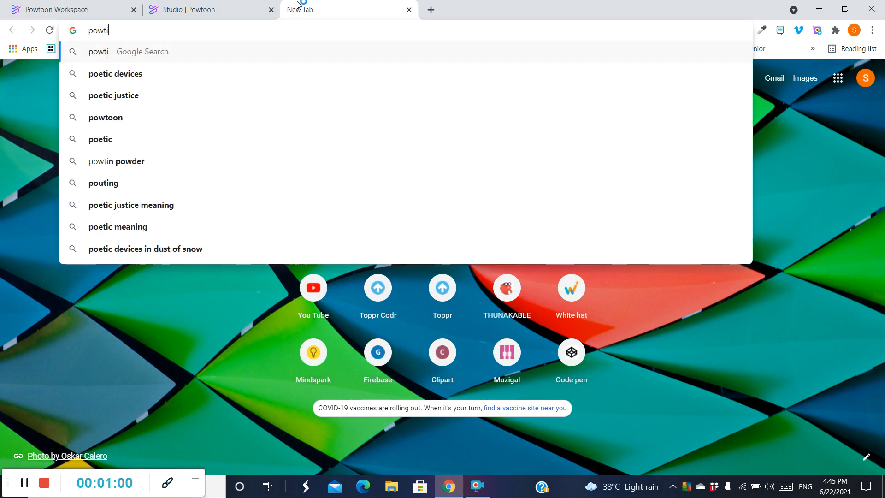
pyautogui.press('BackSpace')
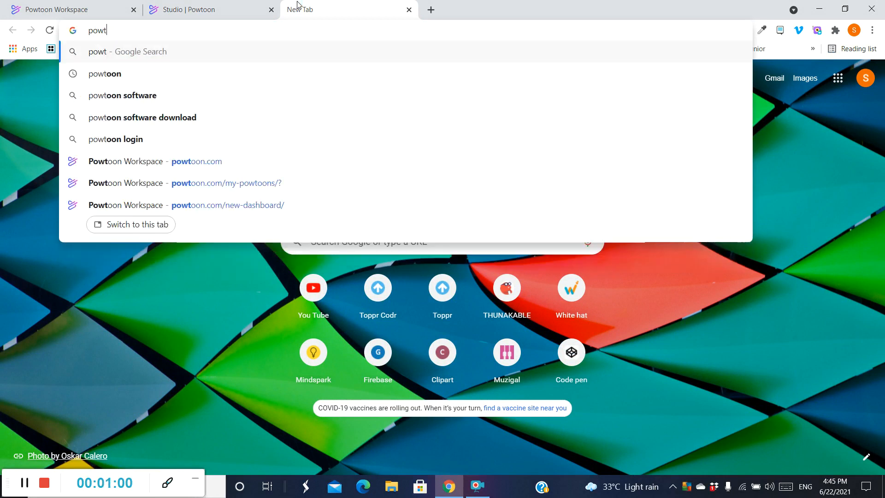
pyautogui.write('o')
pyautogui.press('Return')
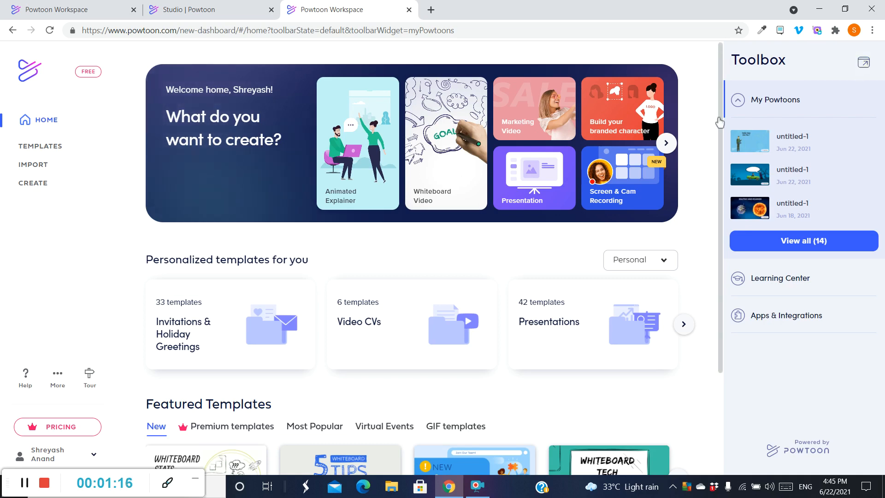
pyautogui.moveTo(720, 163); pyautogui.dragTo(723, 110)
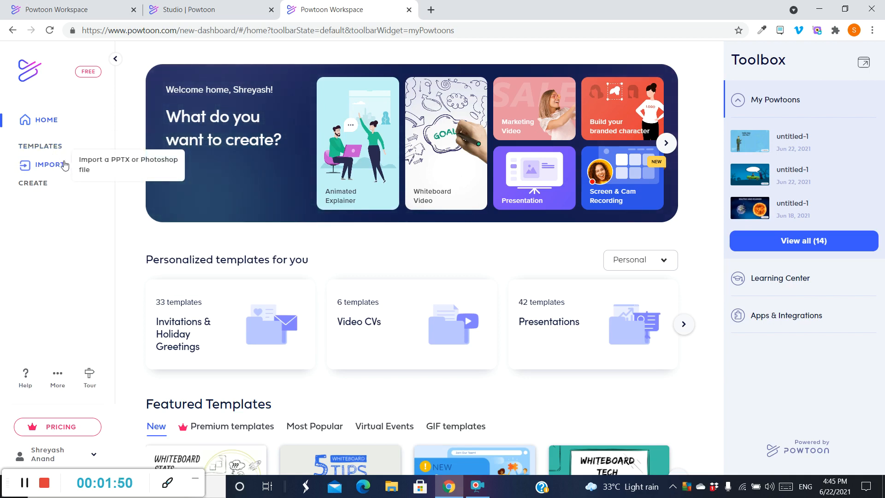
# Create a new horizontal 16:9 video and choose the Cartoon look for it.
pyautogui.click(40, 185)
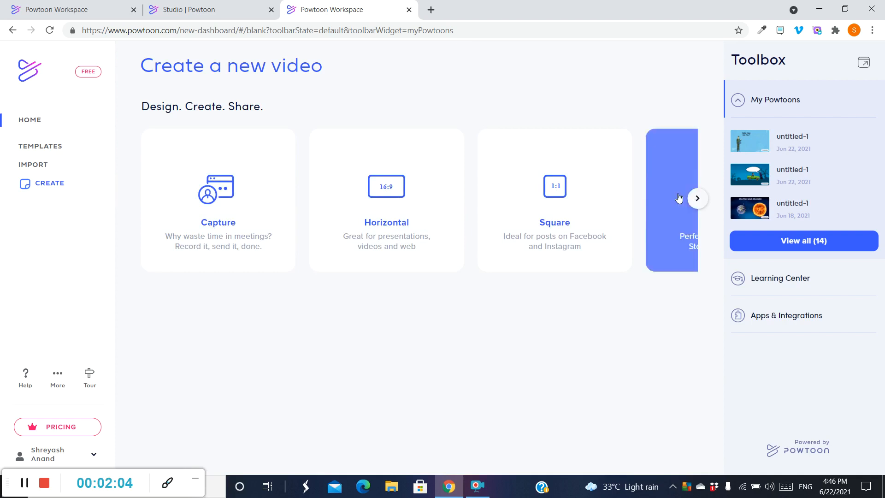
pyautogui.click(697, 197)
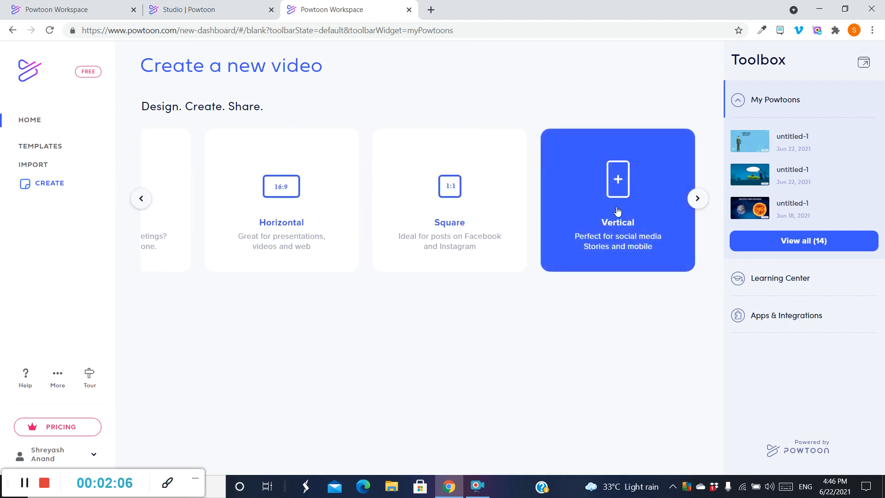
pyautogui.click(141, 199)
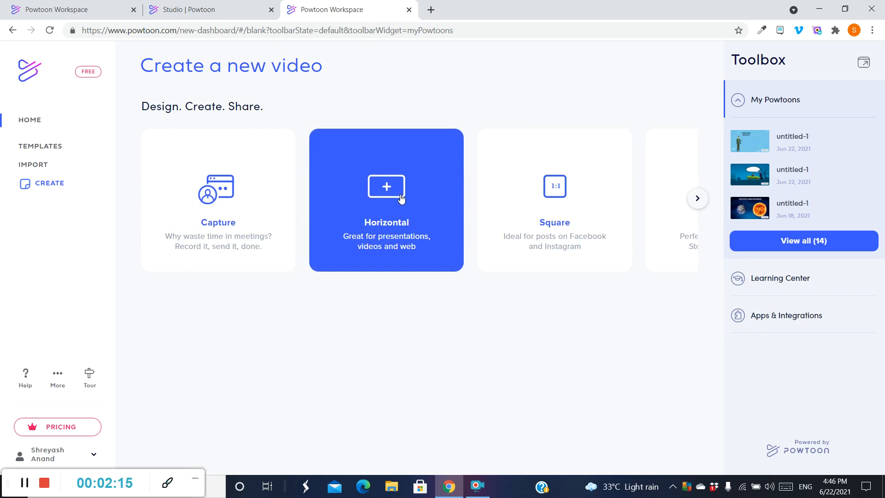
pyautogui.click(400, 197)
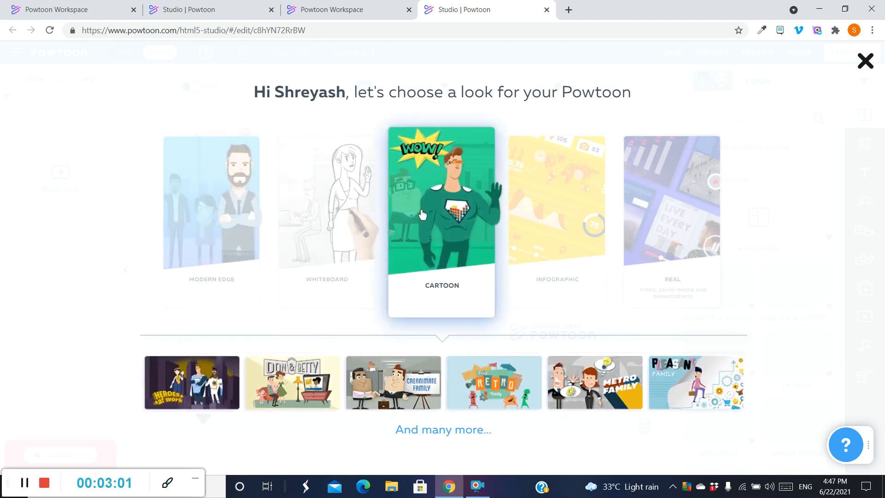
pyautogui.click(423, 214)
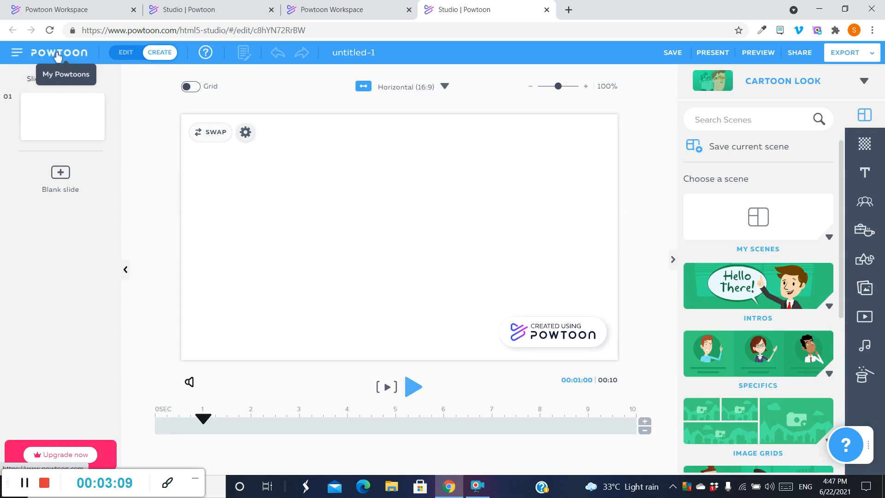
# Rename the project as New Animation.
pyautogui.click(134, 58)
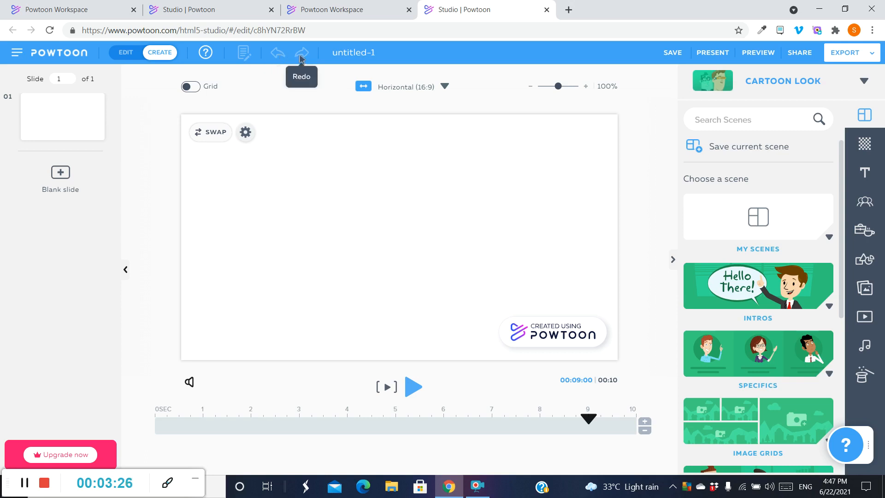
pyautogui.click(365, 54)
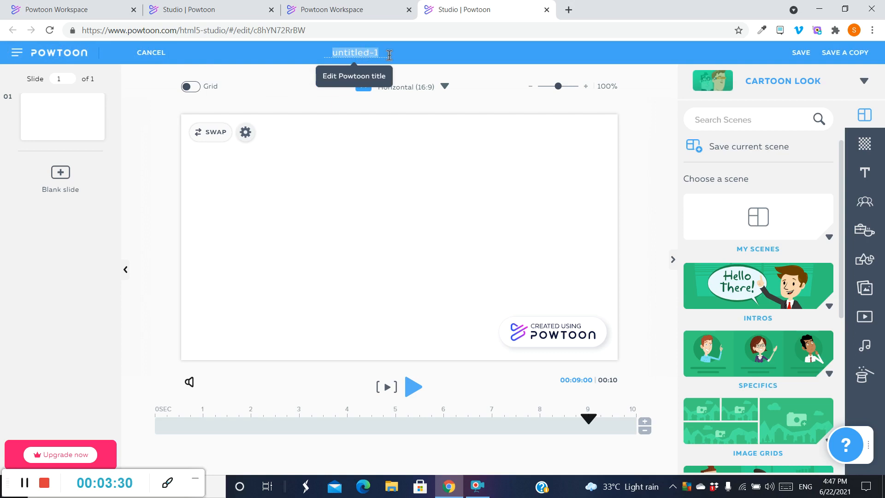
pyautogui.write('New A')
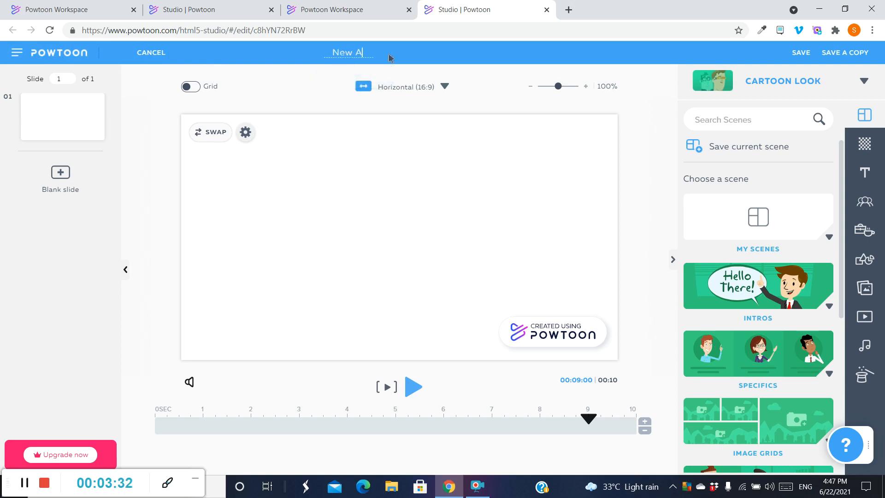
pyautogui.write('nimation')
pyautogui.press('Return')
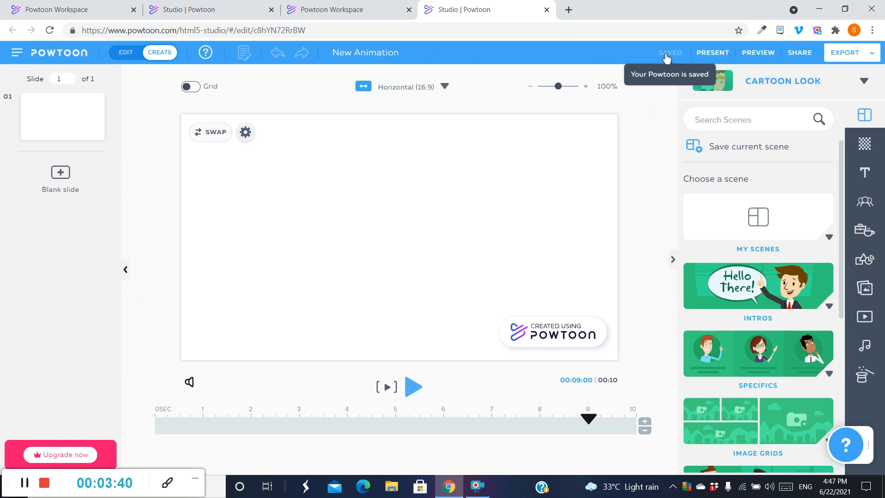
# View the project in slideshow presentation mode and as a movie preview, and return to the editor.
pyautogui.click(721, 62)
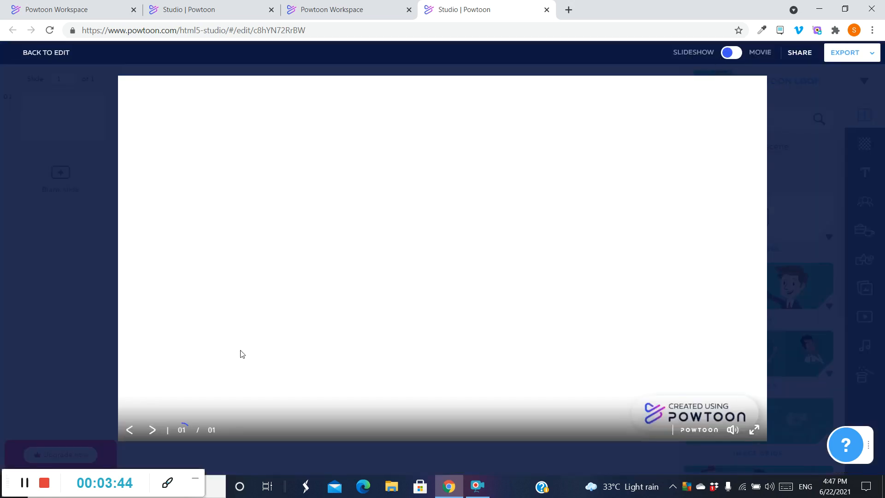
pyautogui.click(798, 190)
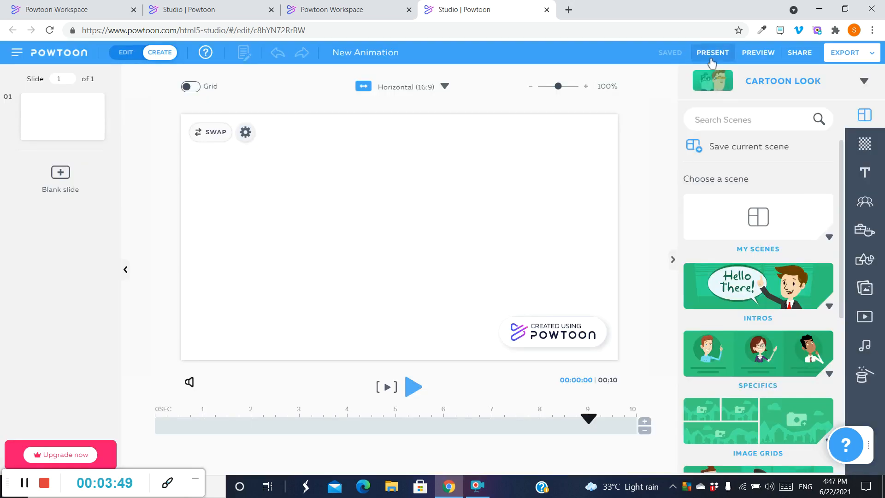
pyautogui.click(764, 60)
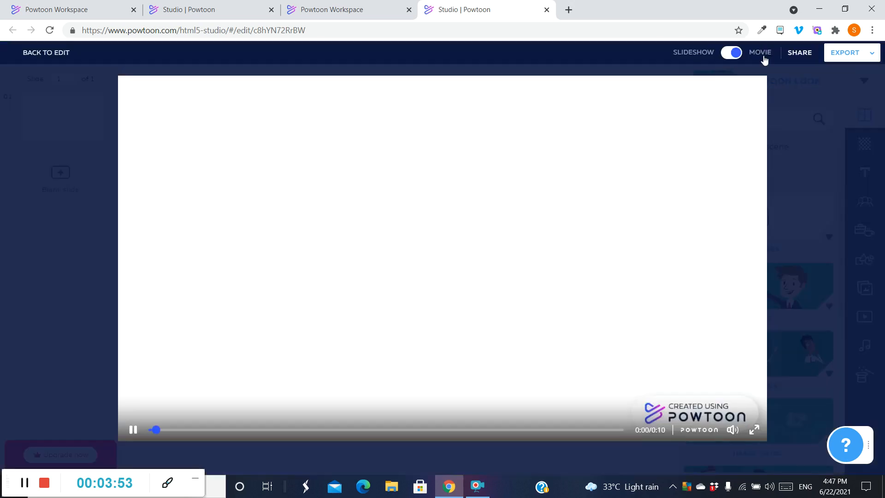
pyautogui.click(803, 139)
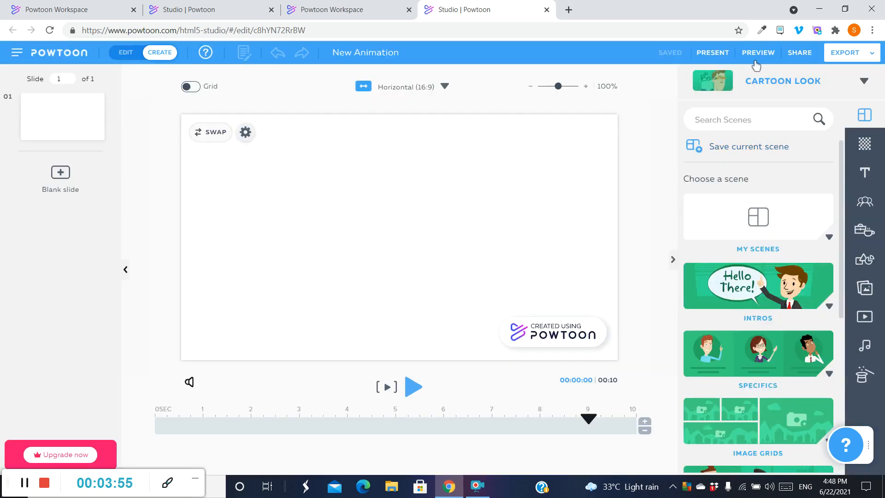
# Open and close the Export & share dialog and the list of export options.
pyautogui.click(808, 54)
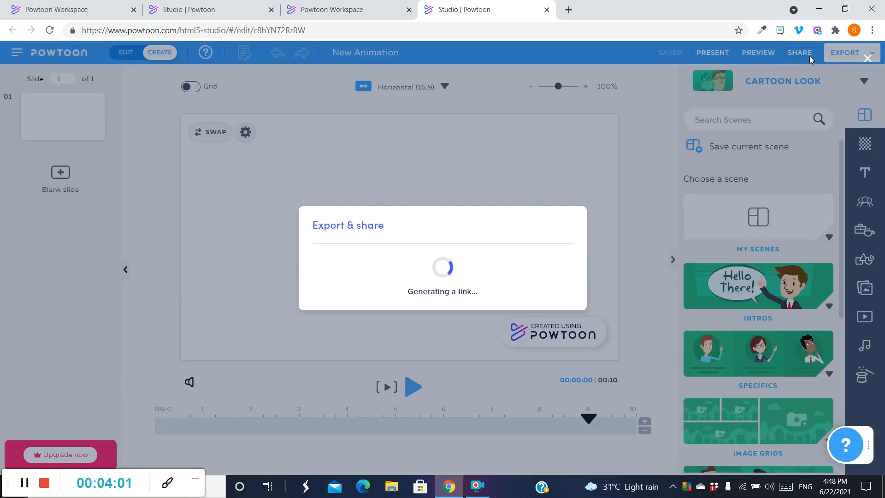
pyautogui.click(867, 59)
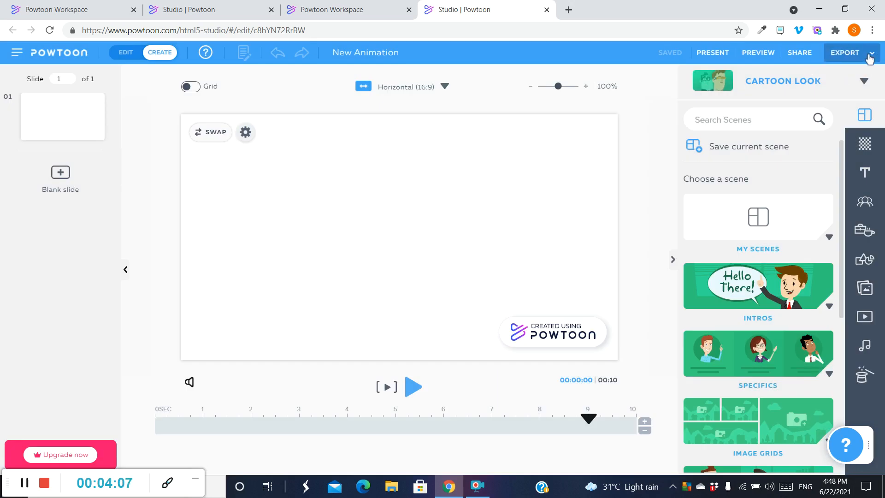
pyautogui.click(870, 58)
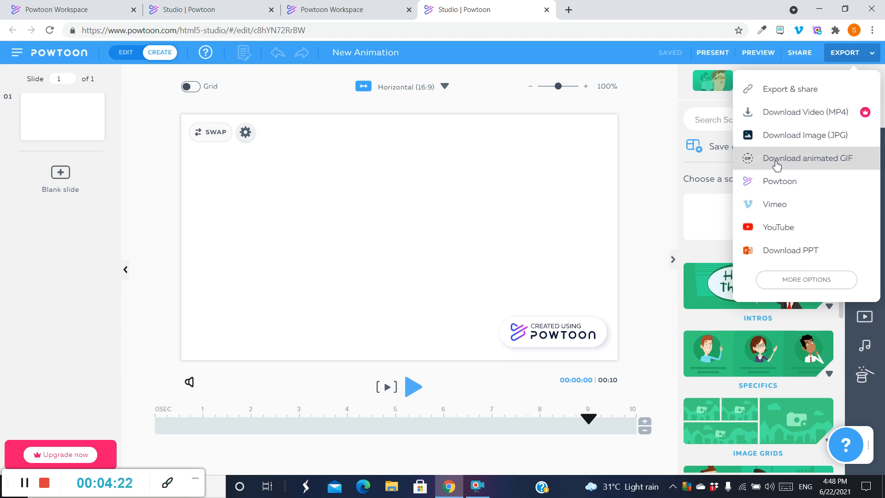
pyautogui.click(663, 112)
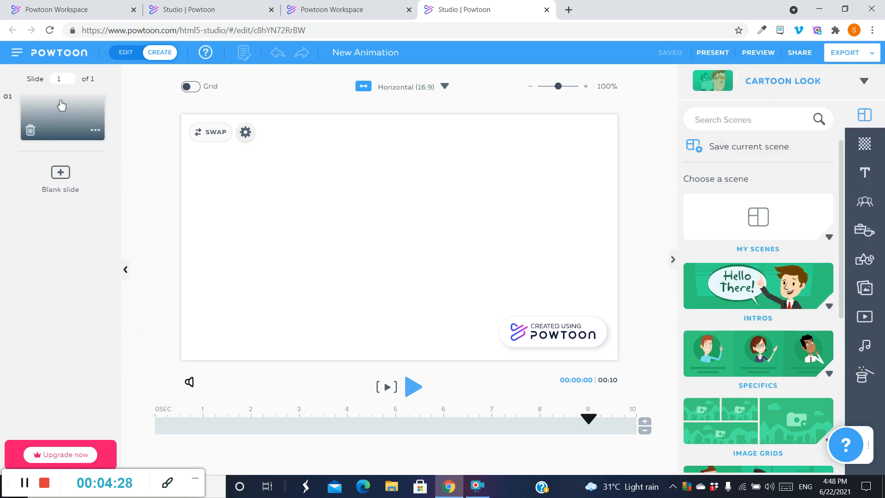
# Add two blank slides after slide 1 and remove both of them again.
pyautogui.moveTo(56, 121); pyautogui.dragTo(62, 130)
pyautogui.click(65, 182)
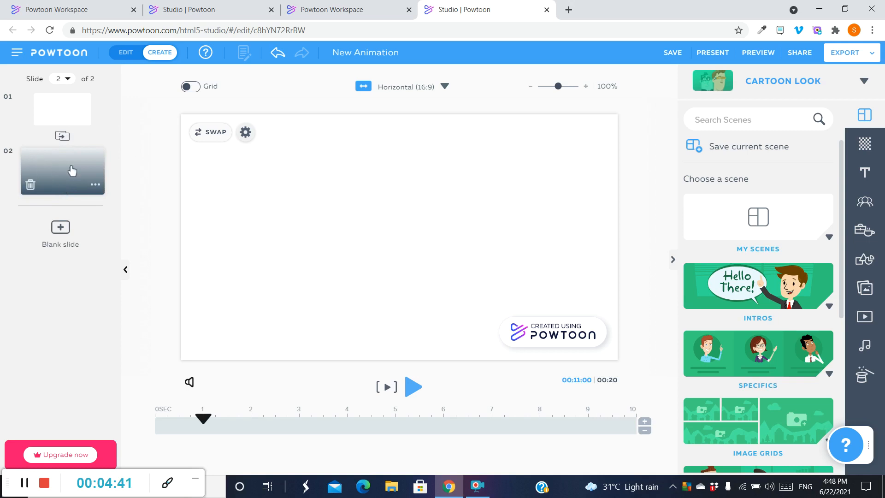
pyautogui.click(60, 228)
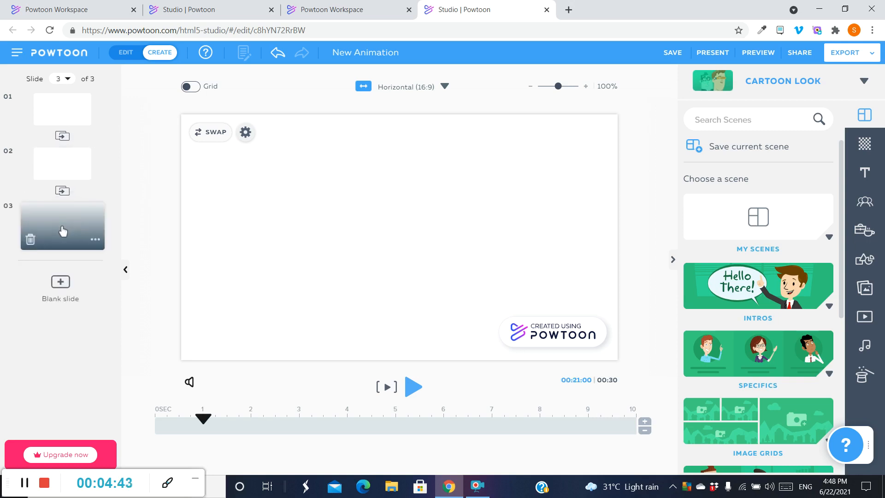
pyautogui.click(30, 240)
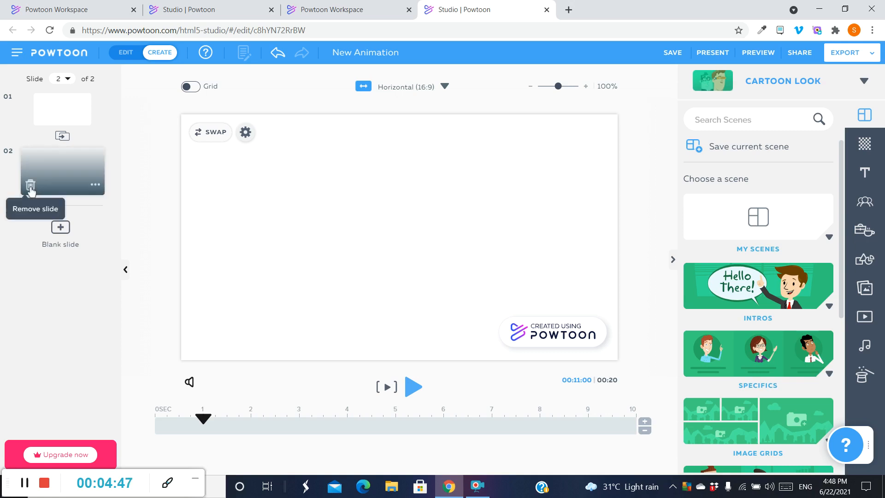
pyautogui.click(31, 186)
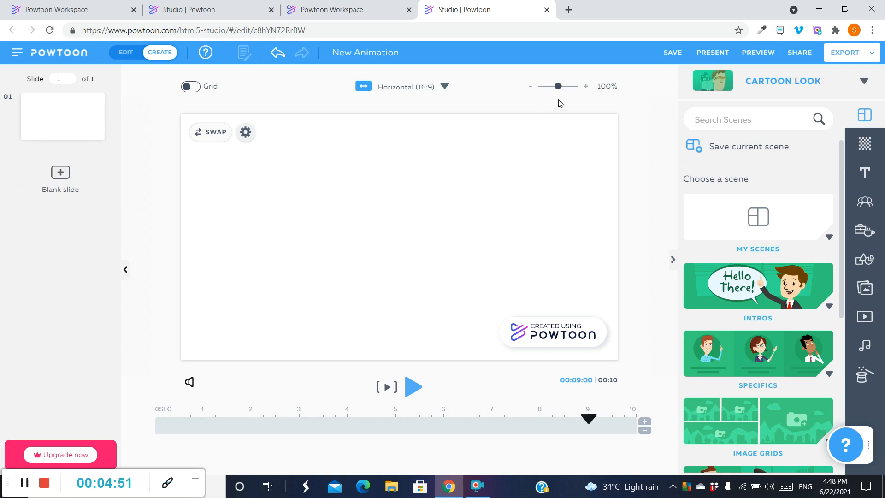
# Show the canvas format options and switch the grid on and off again.
pyautogui.moveTo(558, 87)
pyautogui.mouseDown()
pyautogui.moveTo(578, 88)
pyautogui.moveTo(561, 91)
pyautogui.mouseUp()
pyautogui.click(444, 86)
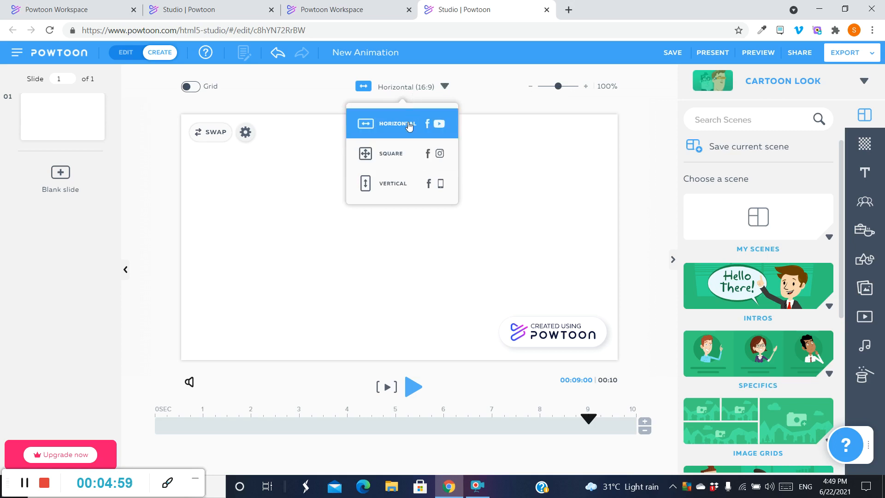
pyautogui.click(196, 89)
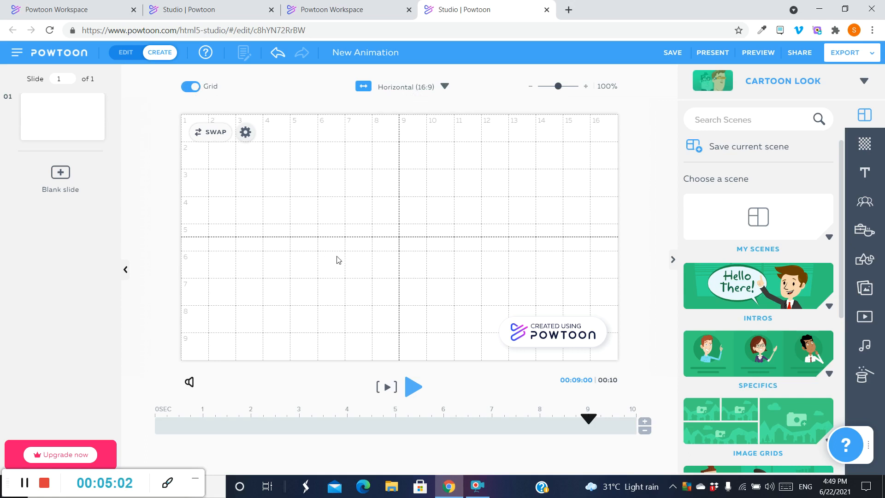
pyautogui.click(190, 86)
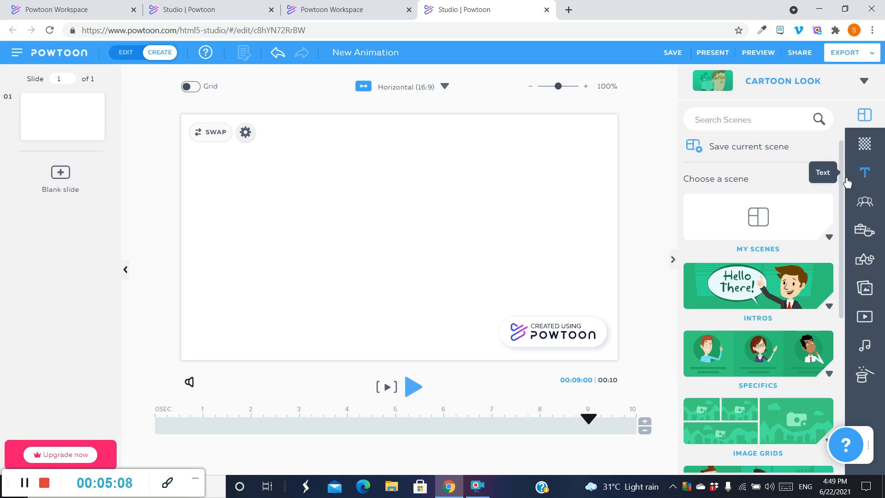
# Apply the teal, yellow and crimson Background D from the Abstract Backgrounds category to slide 1.
pyautogui.click(861, 146)
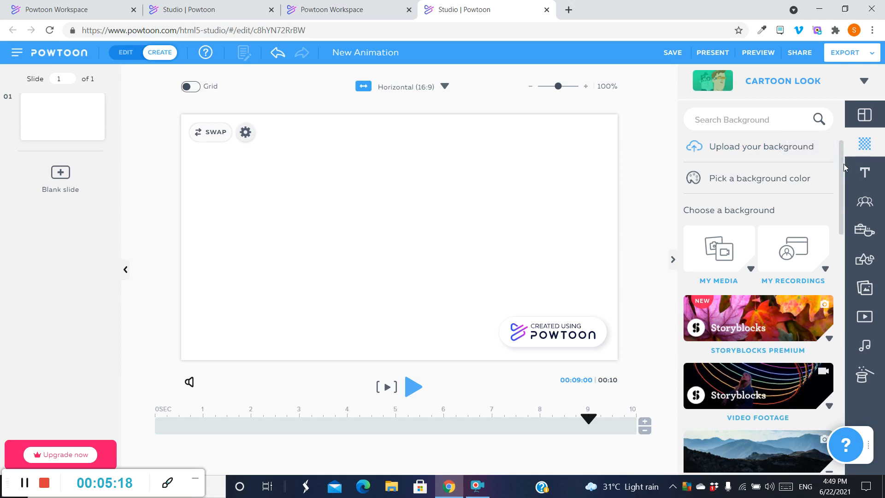
pyautogui.moveTo(845, 167); pyautogui.dragTo(834, 134)
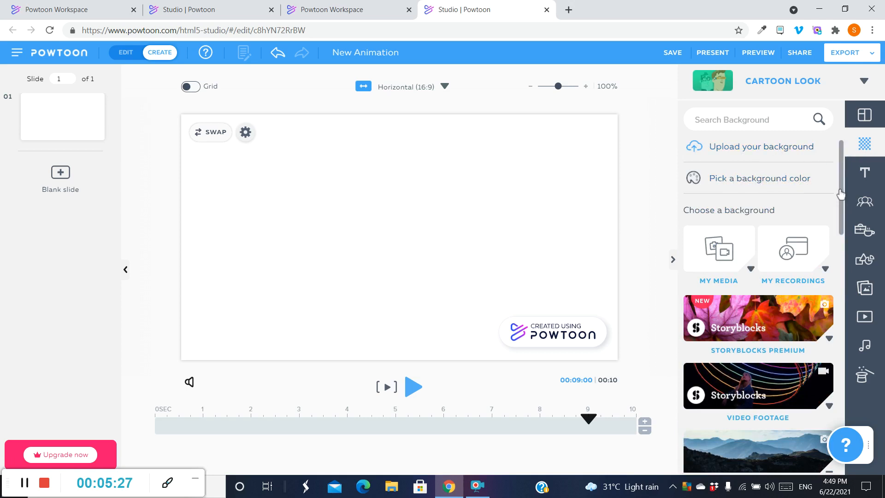
pyautogui.scroll(-1, 750, 188)
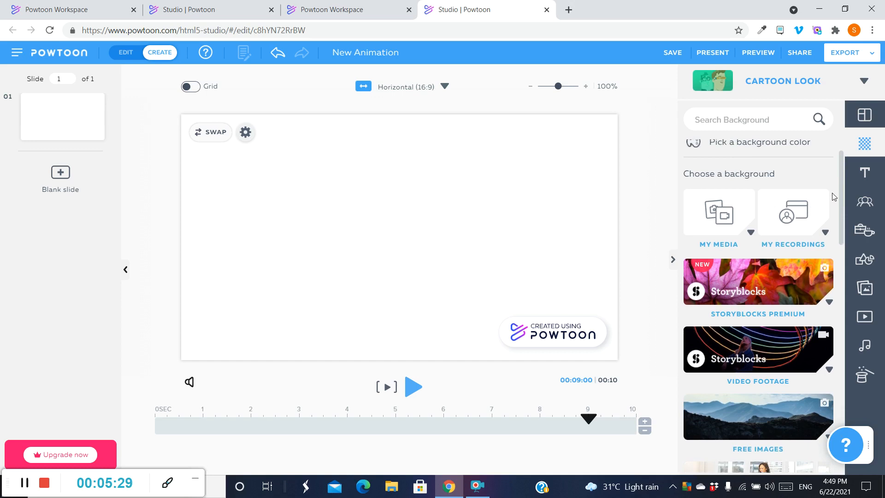
pyautogui.scroll(-2, 841, 213)
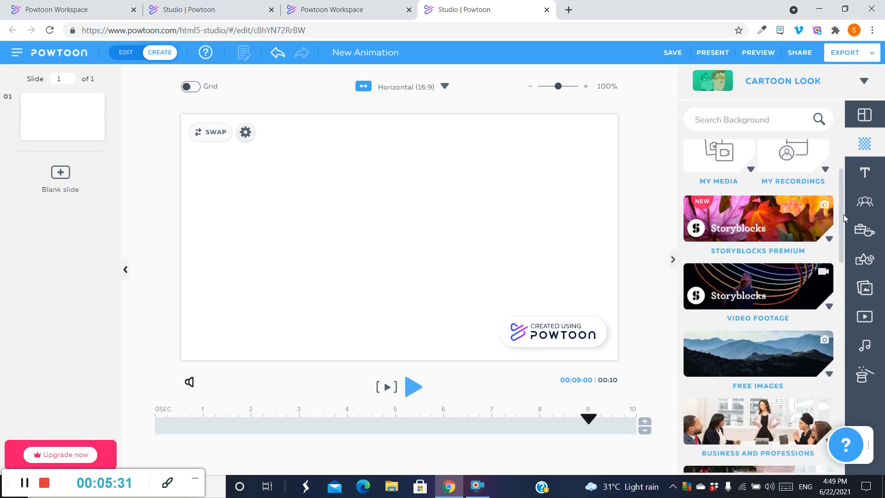
pyautogui.moveTo(843, 214); pyautogui.dragTo(845, 423)
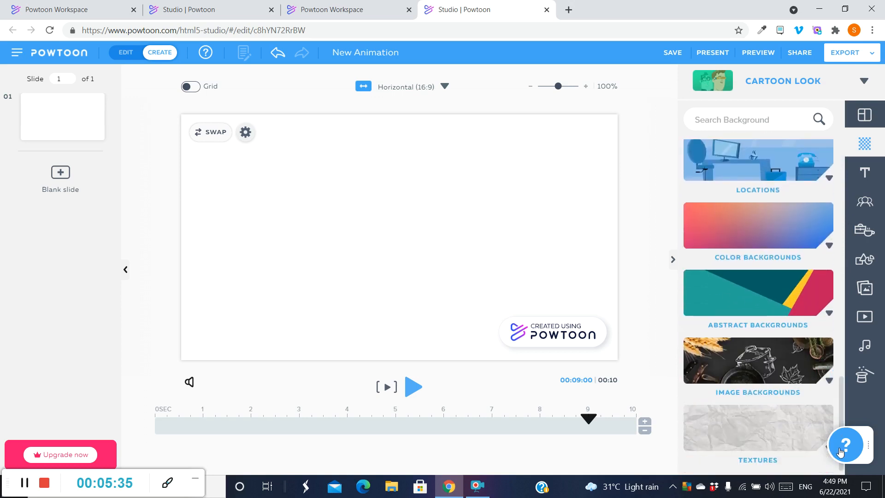
pyautogui.click(828, 314)
pyautogui.moveTo(841, 331); pyautogui.dragTo(841, 348)
pyautogui.click(733, 291)
pyautogui.moveTo(733, 290)
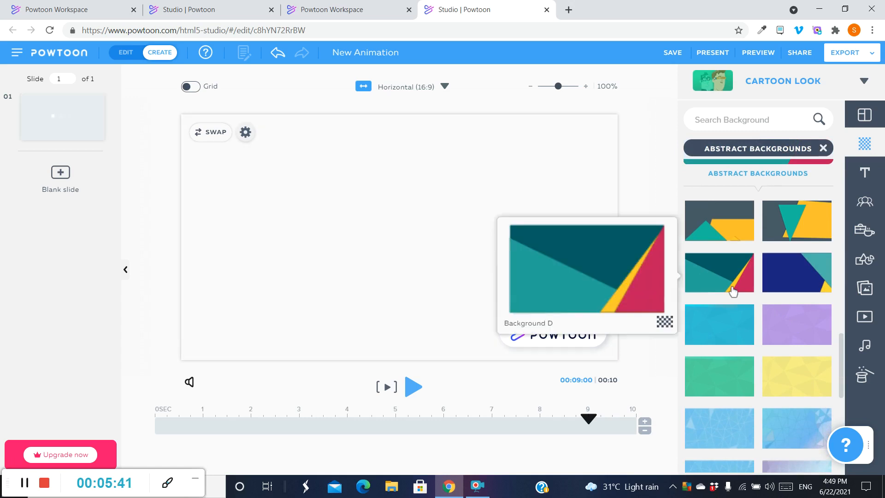
pyautogui.click(715, 267)
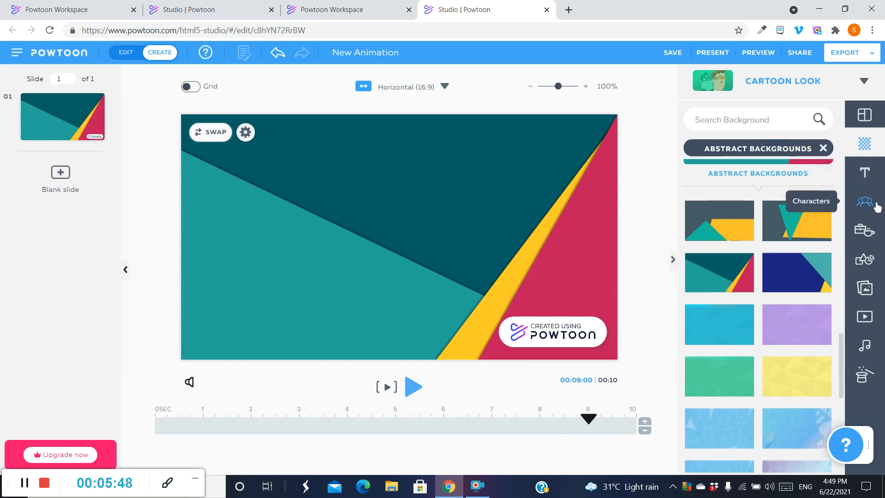
# Add a title to the slide and replace its placeholder text with "Animation By CodeIt".
pyautogui.click(865, 177)
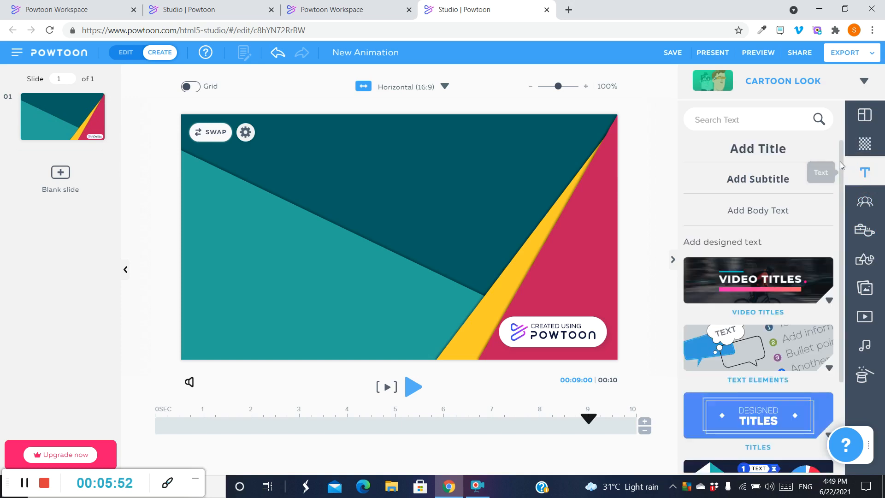
pyautogui.moveTo(840, 161)
pyautogui.mouseDown()
pyautogui.moveTo(844, 300)
pyautogui.moveTo(842, 156)
pyautogui.mouseUp()
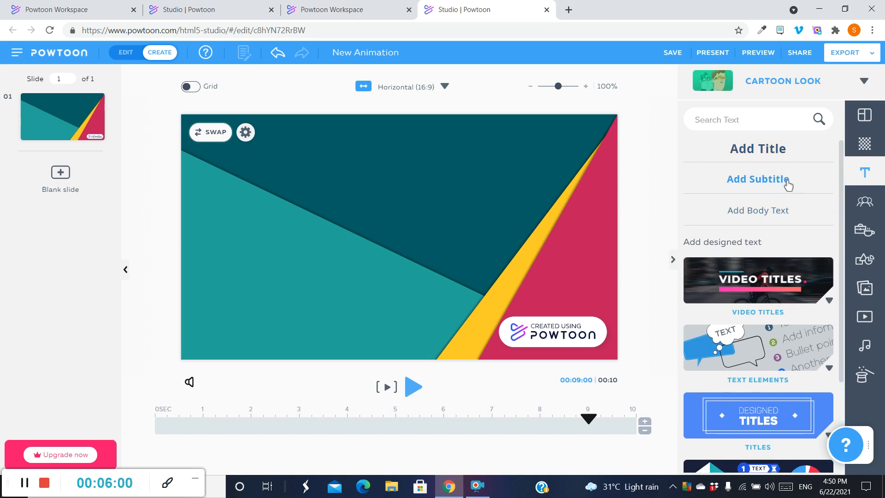
pyautogui.click(769, 154)
pyautogui.doubleClick(428, 232)
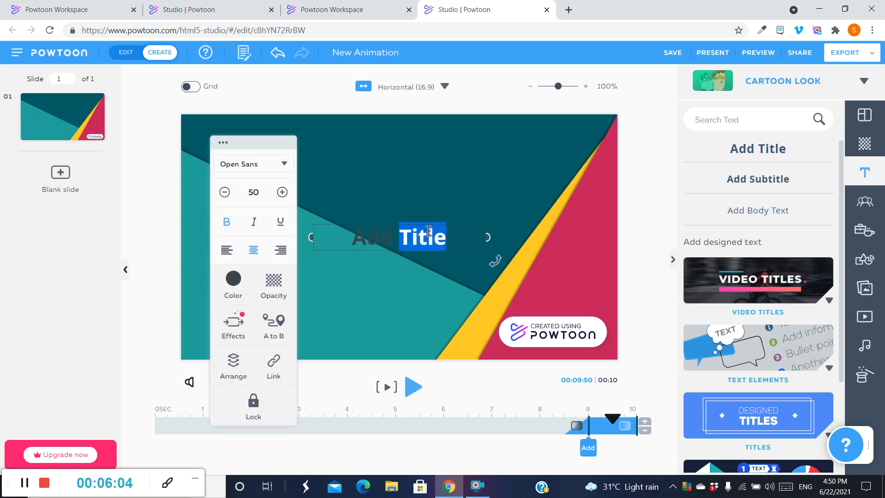
pyautogui.hotkey('ctrl', 'a')
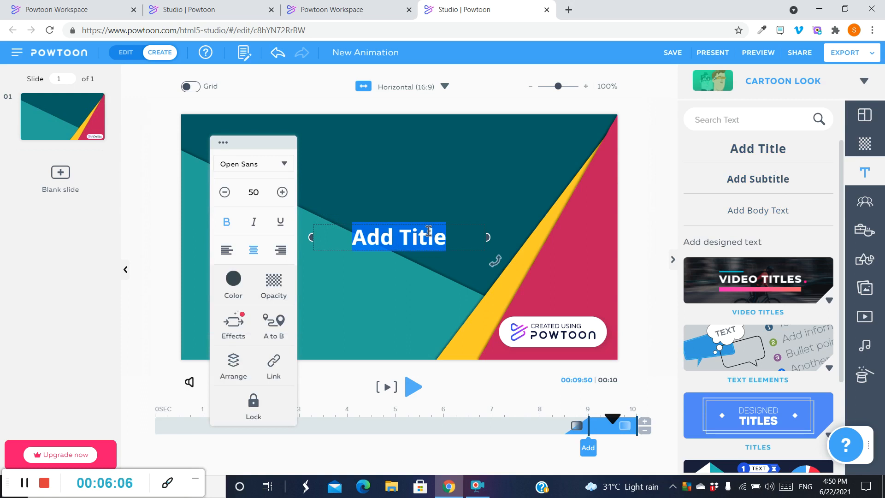
pyautogui.write('Anim')
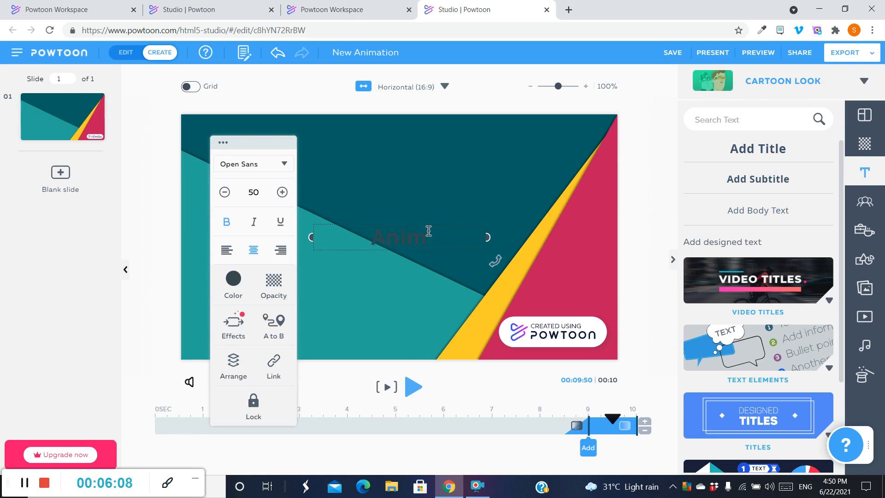
pyautogui.write('ation By CodeIt')
# Widen the title so it fits on one line near the slide's upper edge, and color its text white (#FFFFFF).
pyautogui.moveTo(489, 249); pyautogui.dragTo(543, 249)
pyautogui.moveTo(481, 247); pyautogui.dragTo(450, 139)
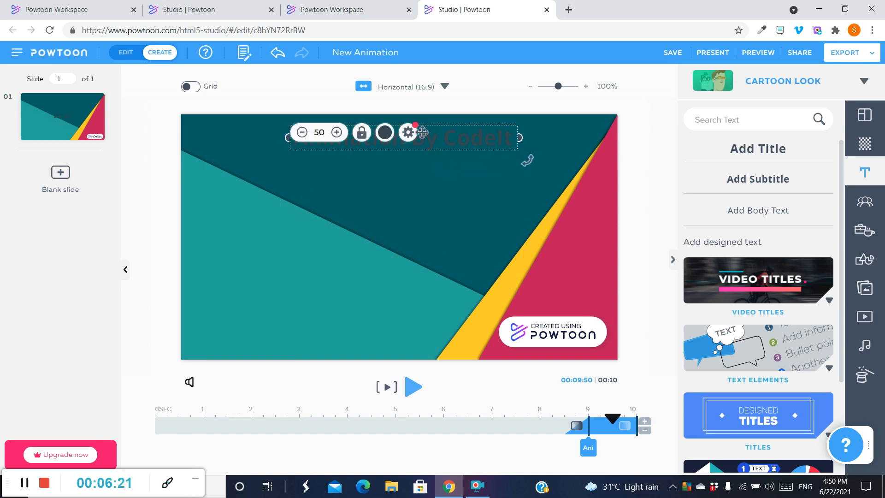
pyautogui.click(386, 134)
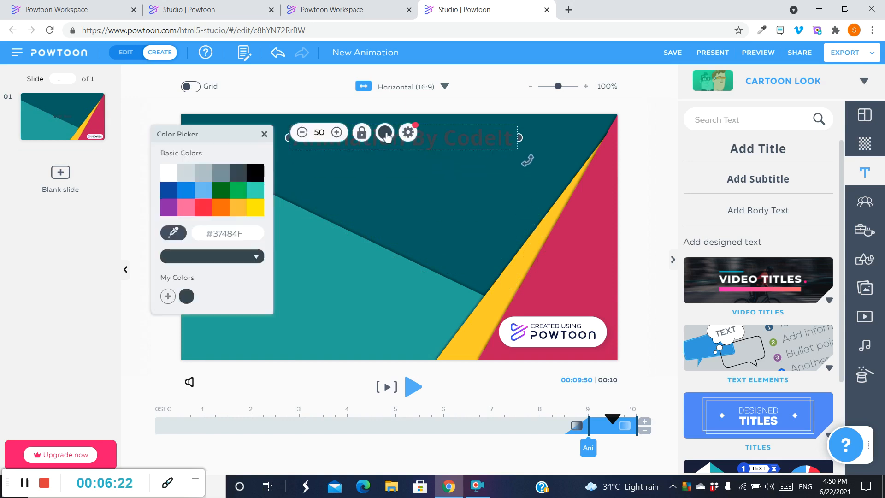
pyautogui.click(168, 177)
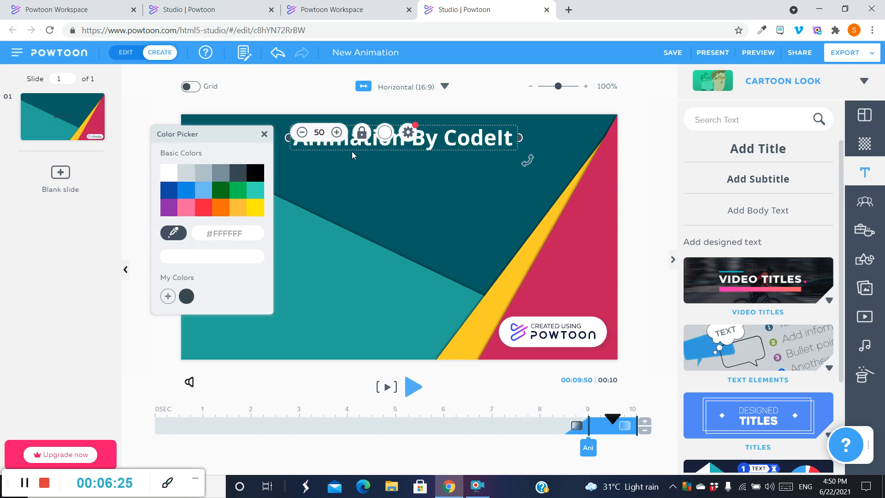
# Raise the title's font size to 53 and return it to 50, and lock and unlock the title.
pyautogui.click(337, 132)
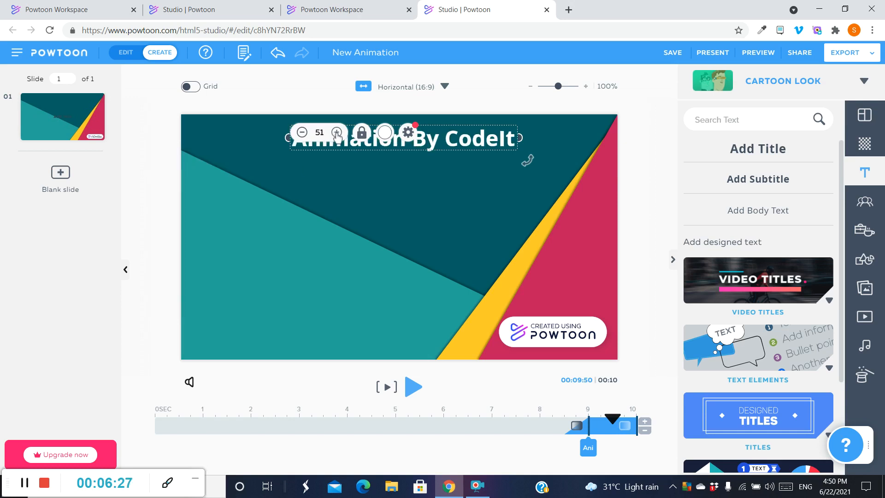
pyautogui.click(337, 133)
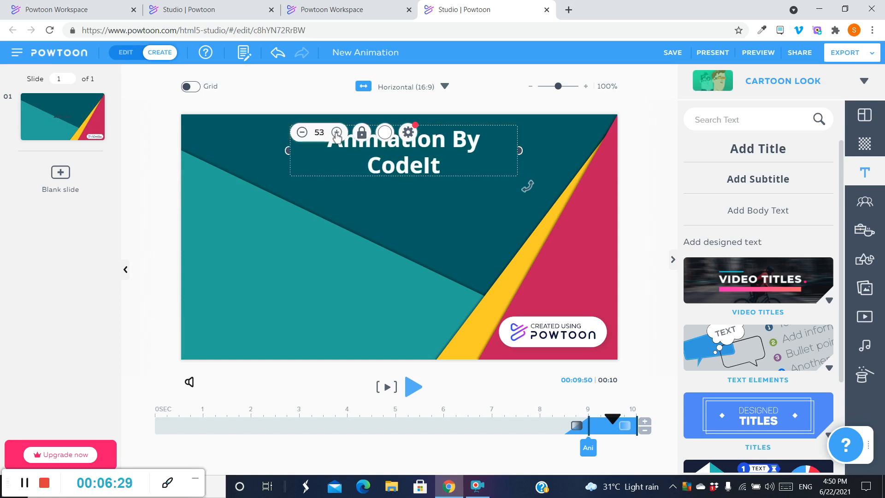
pyautogui.click(302, 133)
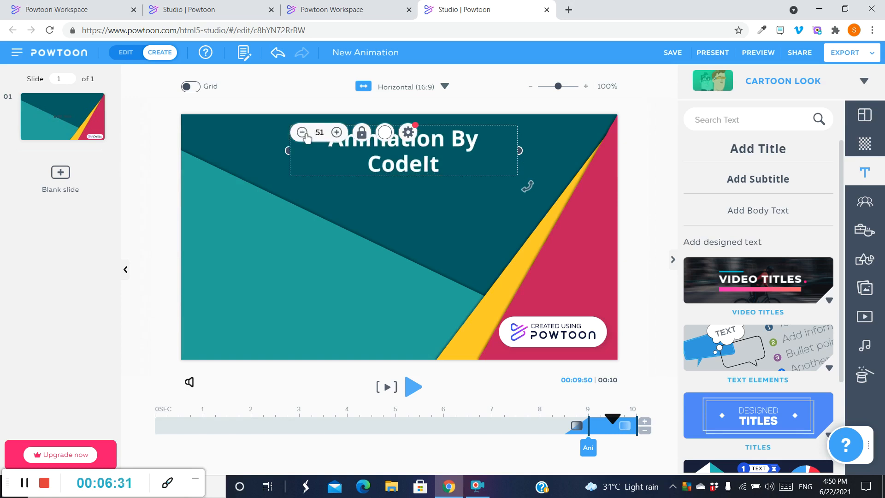
pyautogui.click(302, 133)
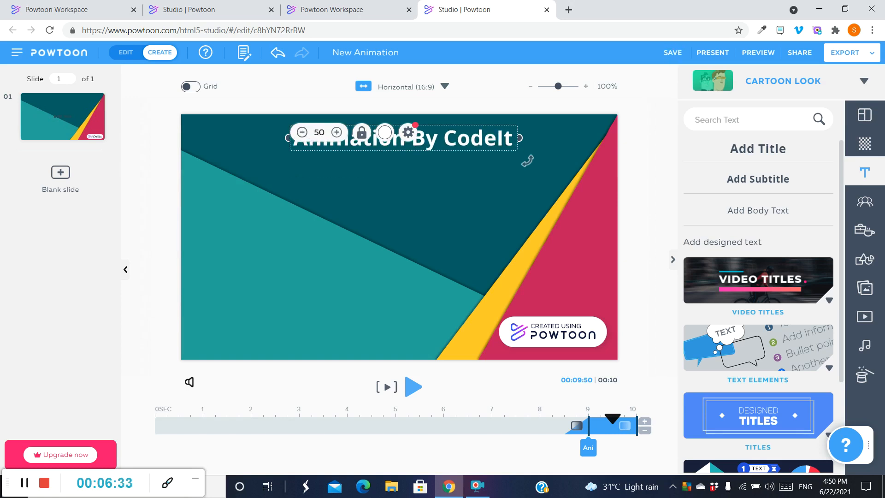
pyautogui.click(362, 134)
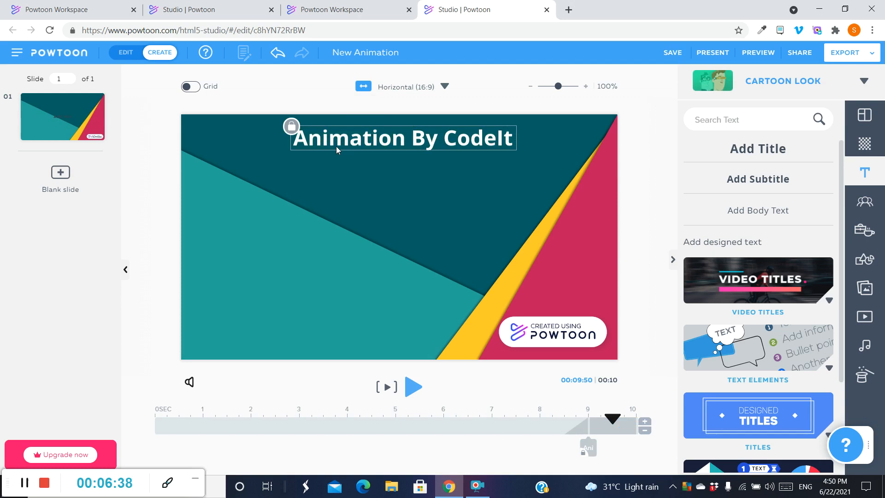
pyautogui.click(291, 126)
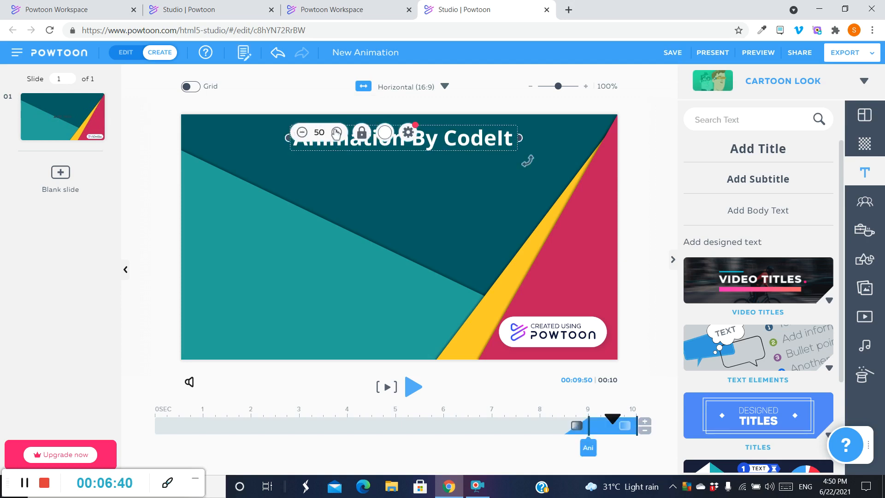
# Set the title's font to Free Spirit (Brusher) in its text settings.
pyautogui.click(408, 132)
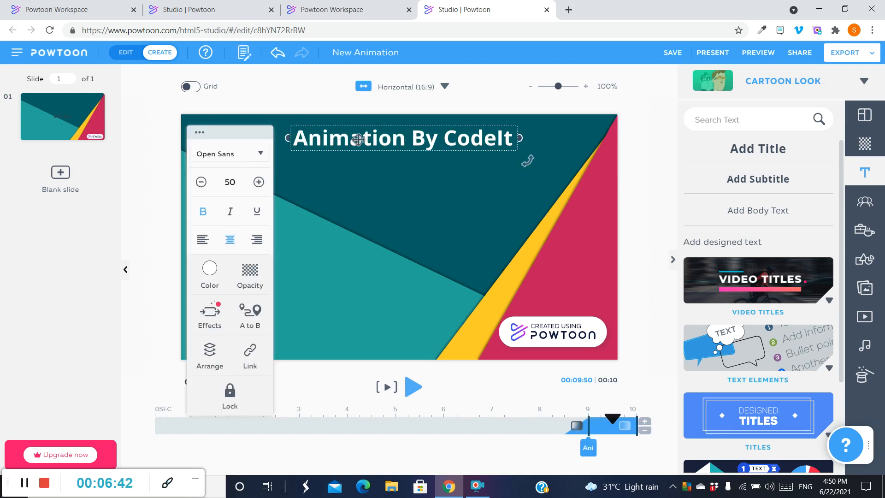
pyautogui.click(257, 150)
pyautogui.scroll(-5, 304, 228)
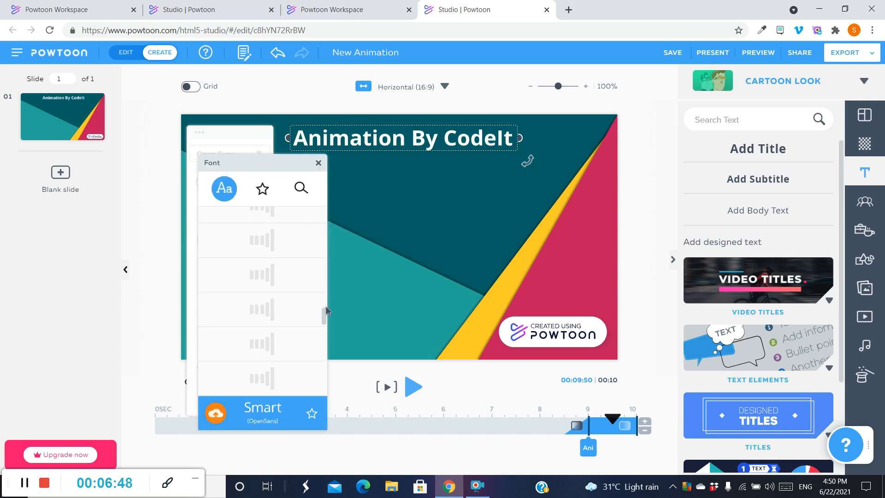
pyautogui.moveTo(324, 303); pyautogui.dragTo(325, 272)
pyautogui.moveTo(324, 225); pyautogui.dragTo(322, 243)
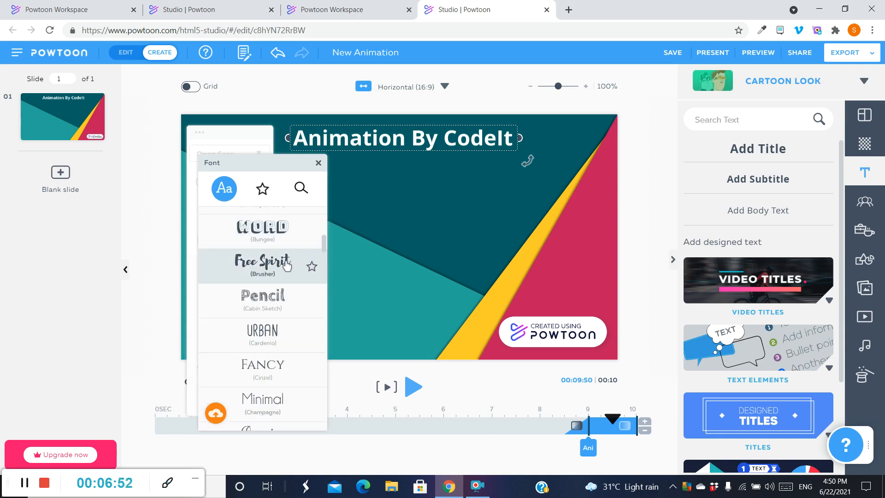
pyautogui.click(308, 261)
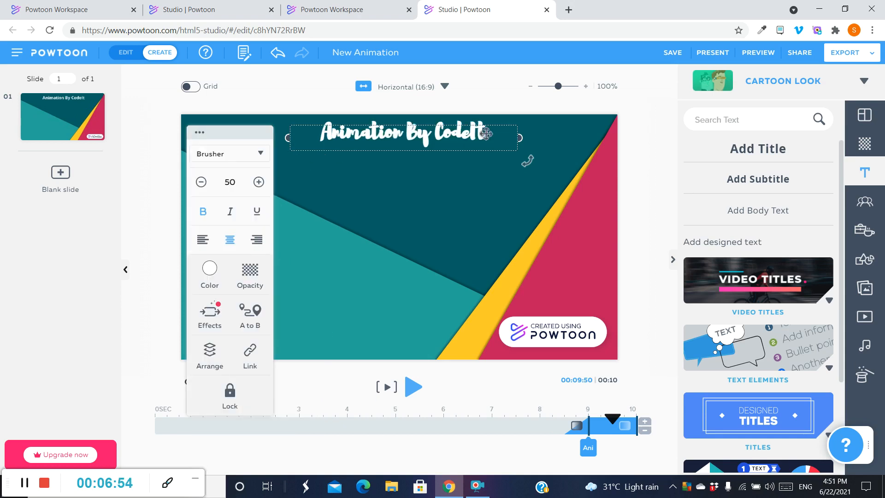
# Set the title's font to Barlow Condensed and deselect the title.
pyautogui.click(258, 152)
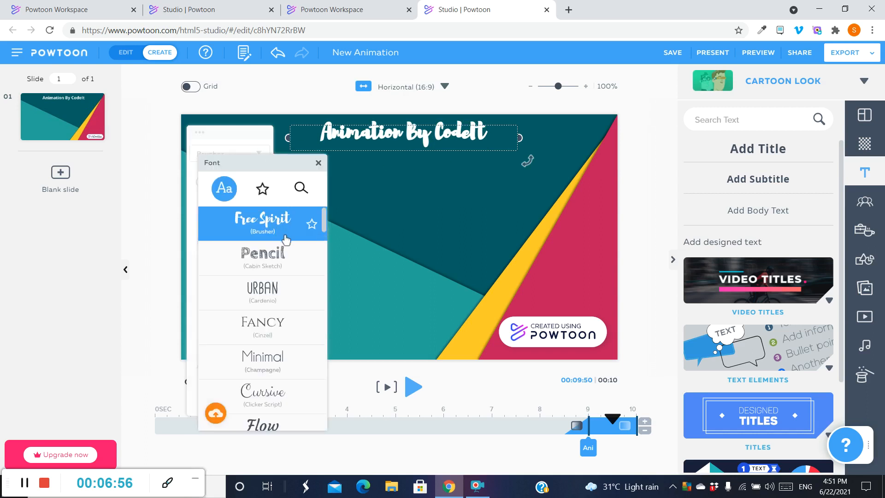
pyautogui.scroll(4, 270, 256)
pyautogui.click(269, 253)
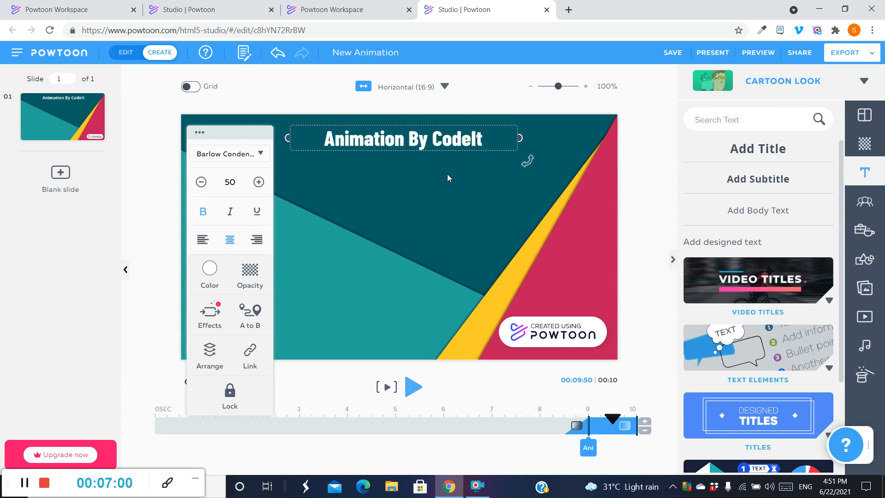
pyautogui.click(459, 157)
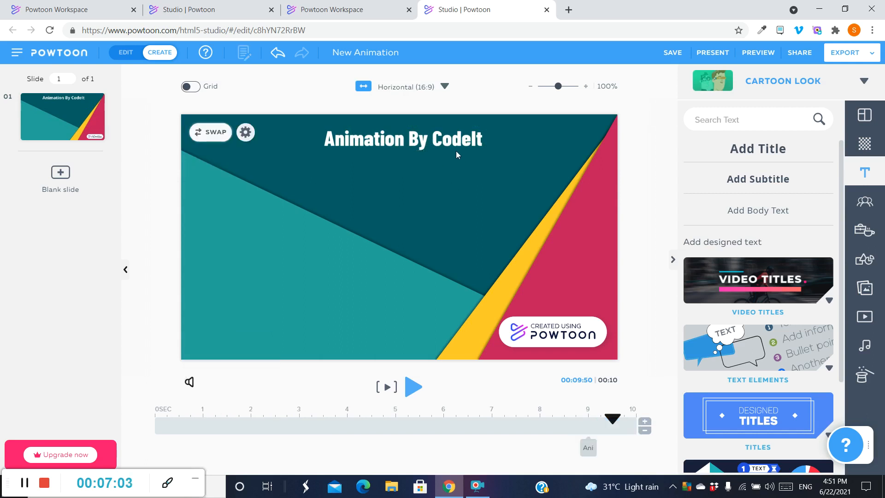
# Try italic and underline formatting on the title and remove both again.
pyautogui.click(451, 140)
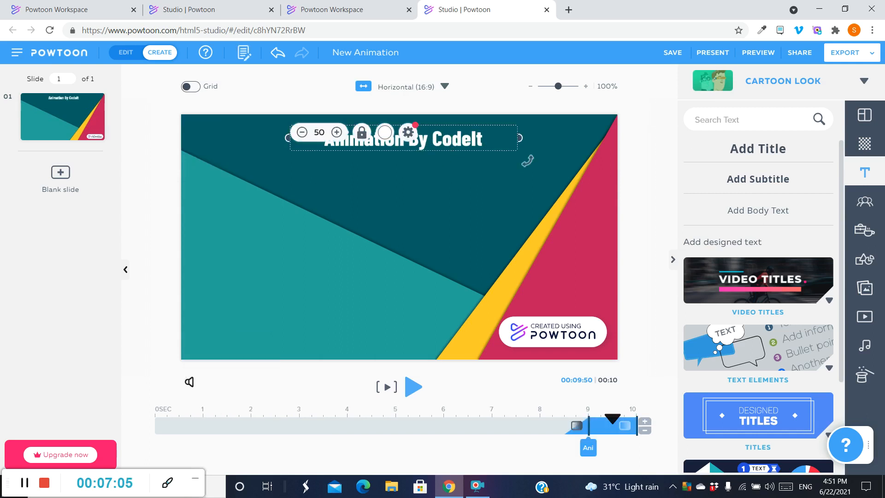
pyautogui.click(408, 133)
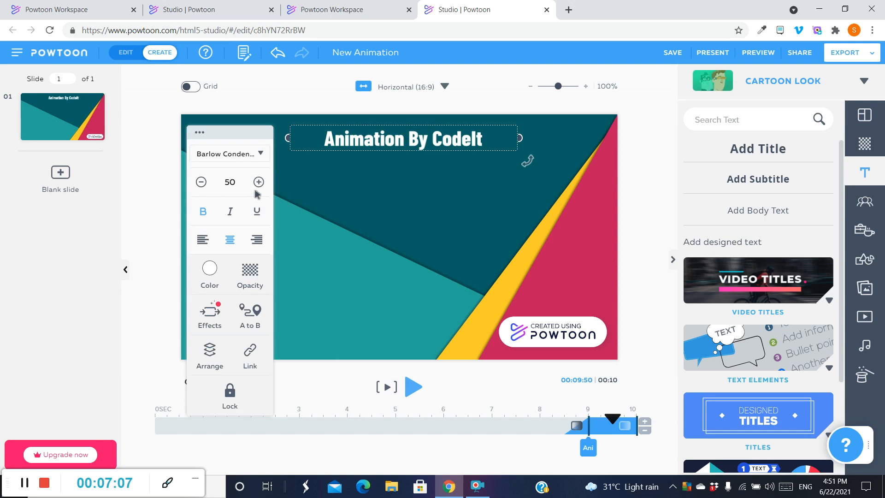
pyautogui.click(232, 213)
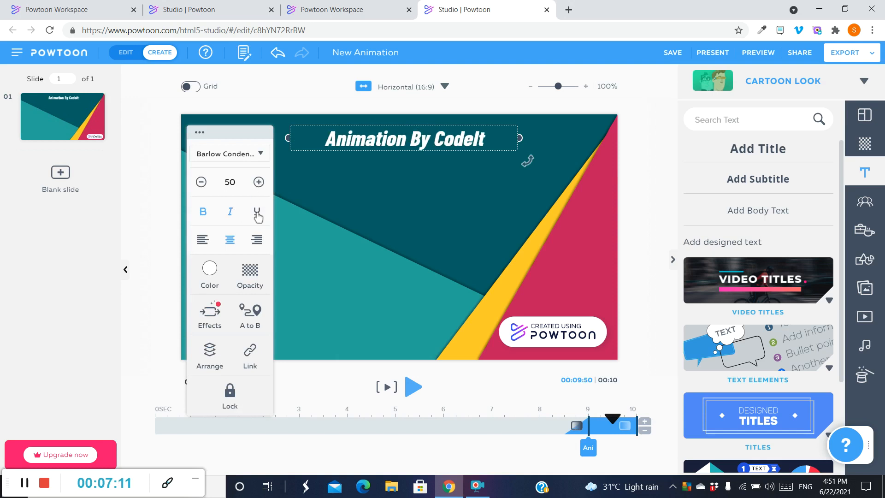
pyautogui.click(257, 212)
pyautogui.click(230, 212)
pyautogui.click(249, 212)
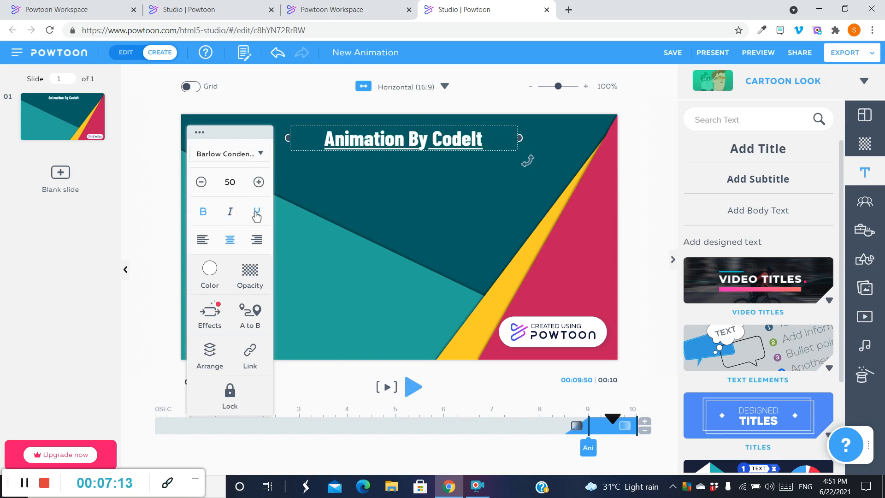
# Try left and right alignment on the title text and return it to centered.
pyautogui.click(203, 241)
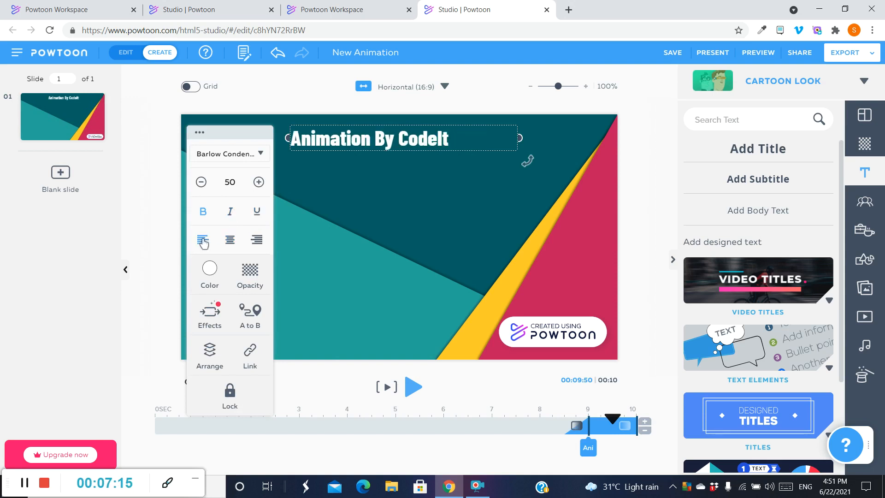
pyautogui.click(256, 240)
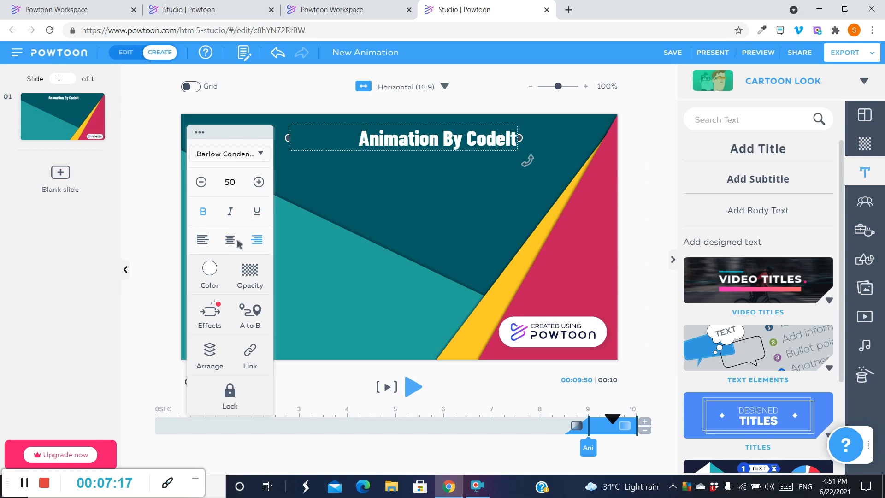
pyautogui.click(230, 240)
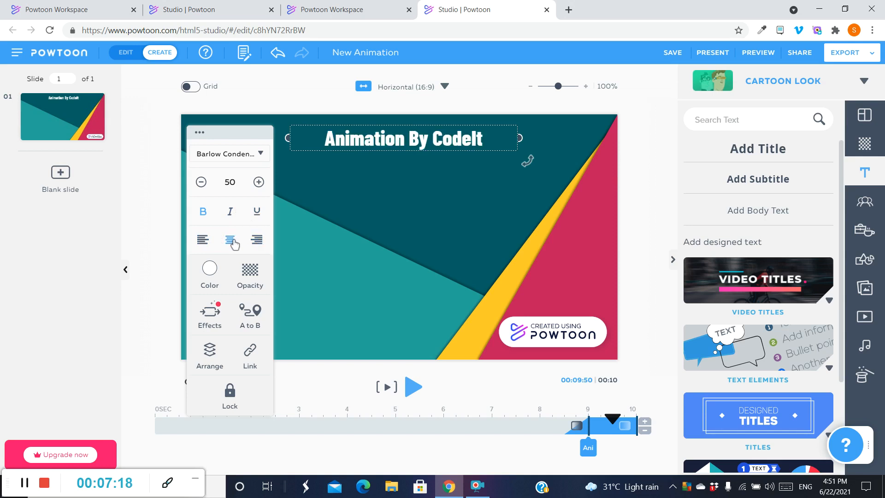
# Try the title's opacity slider, leave it at 100% and close the title's settings.
pyautogui.click(250, 282)
pyautogui.click(282, 296)
pyautogui.moveTo(283, 295); pyautogui.dragTo(317, 297)
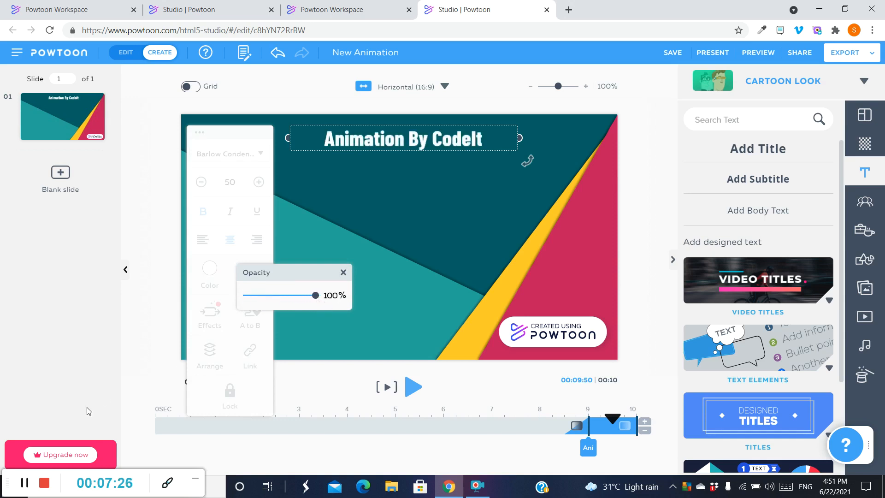
pyautogui.click(21, 483)
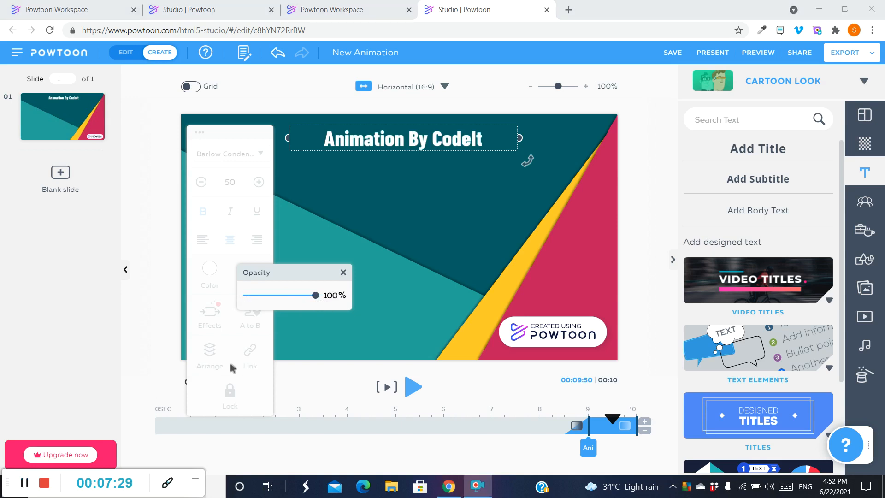
pyautogui.click(344, 272)
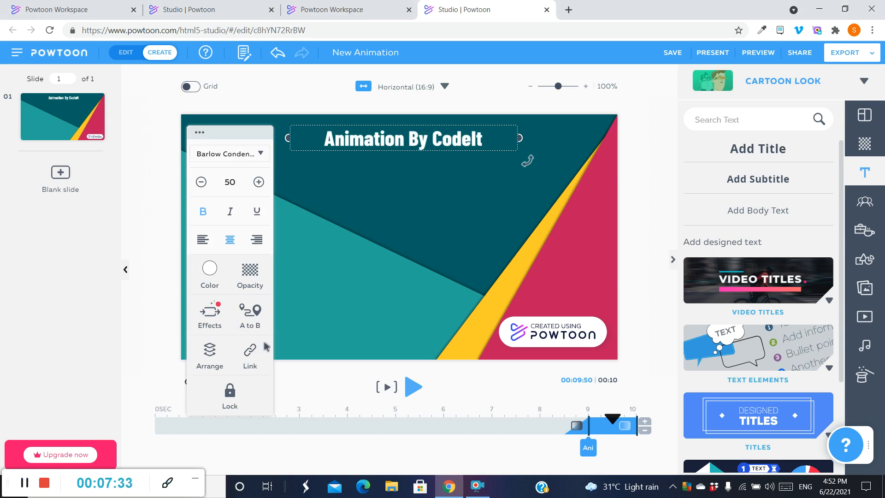
pyautogui.click(324, 378)
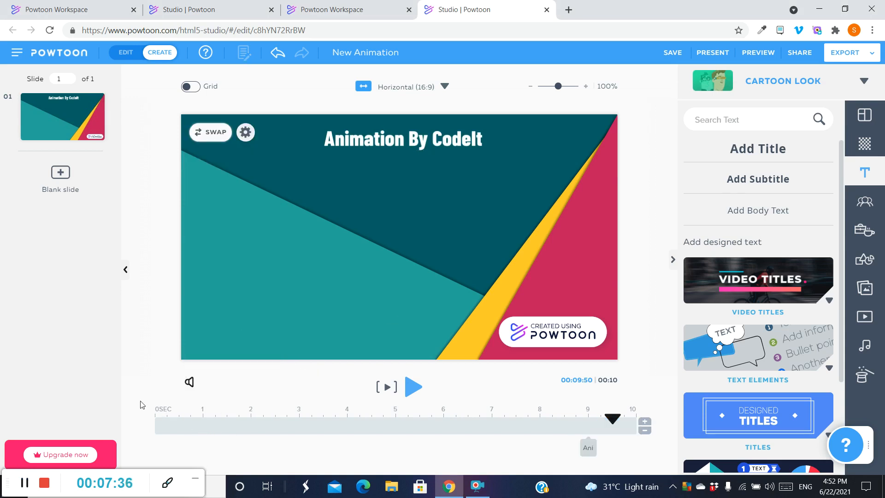
# Shift the title's display period on the timeline so it runs from 1.50 to 2.50 seconds.
pyautogui.click(160, 415)
pyautogui.moveTo(159, 415); pyautogui.dragTo(153, 365)
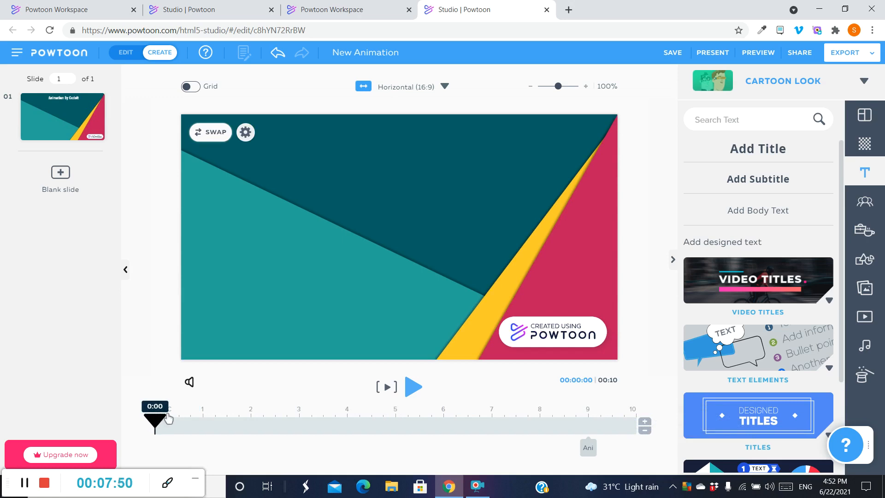
pyautogui.click(588, 447)
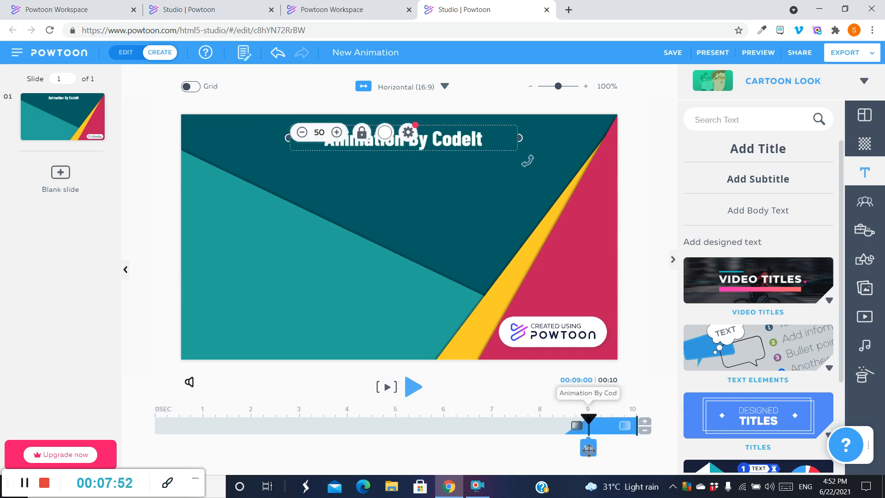
pyautogui.click(578, 456)
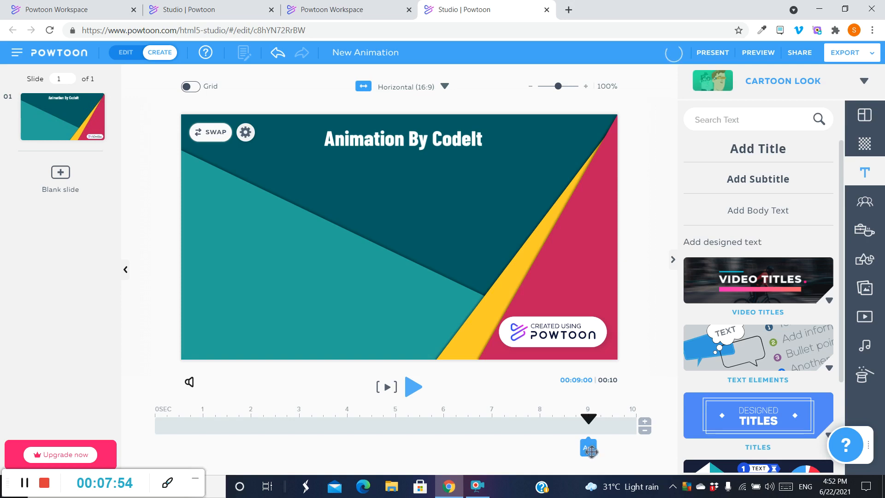
pyautogui.click(590, 449)
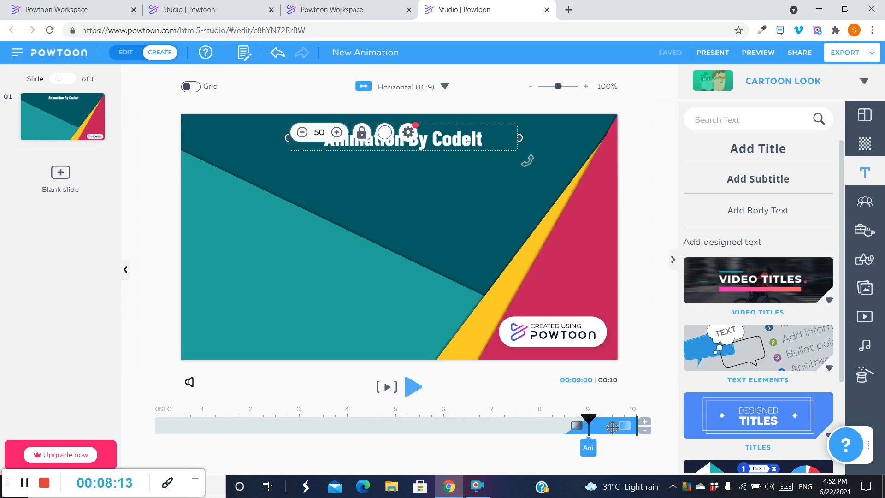
pyautogui.moveTo(612, 428); pyautogui.dragTo(274, 439)
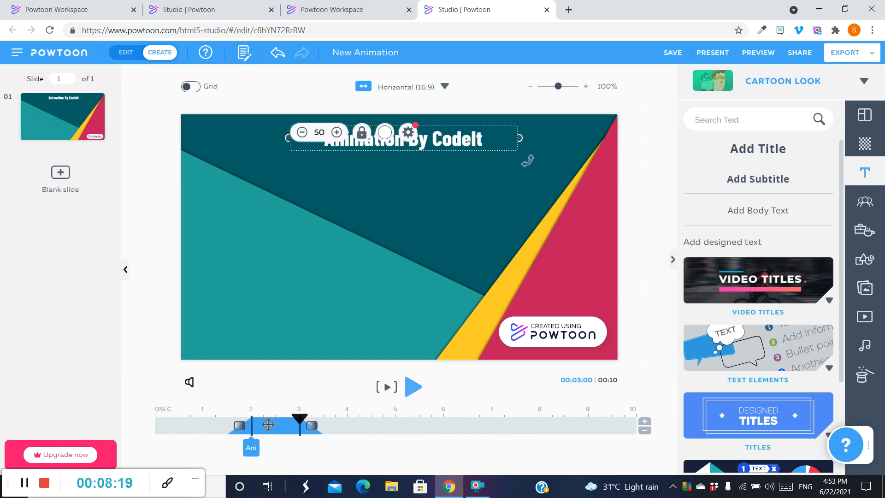
pyautogui.moveTo(268, 424); pyautogui.dragTo(240, 425)
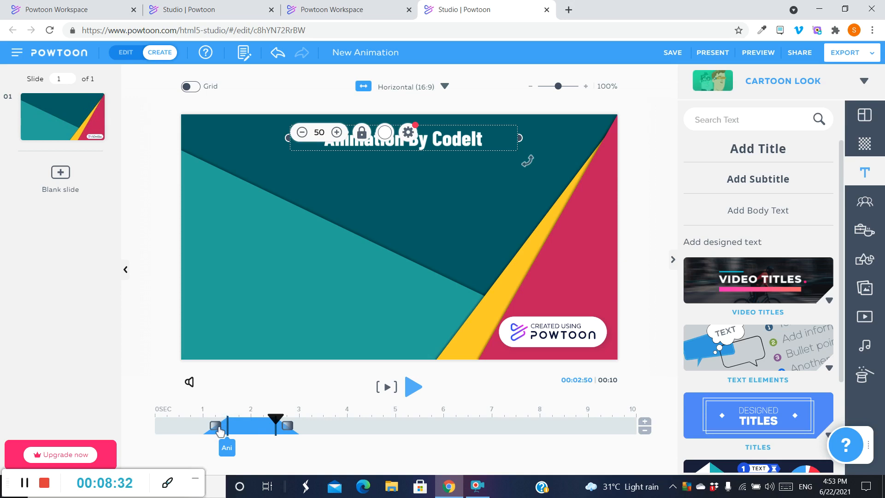
# Set the title's enter effect to the Hand 01 writing effect and preview the slide from 0 seconds.
pyautogui.click(217, 427)
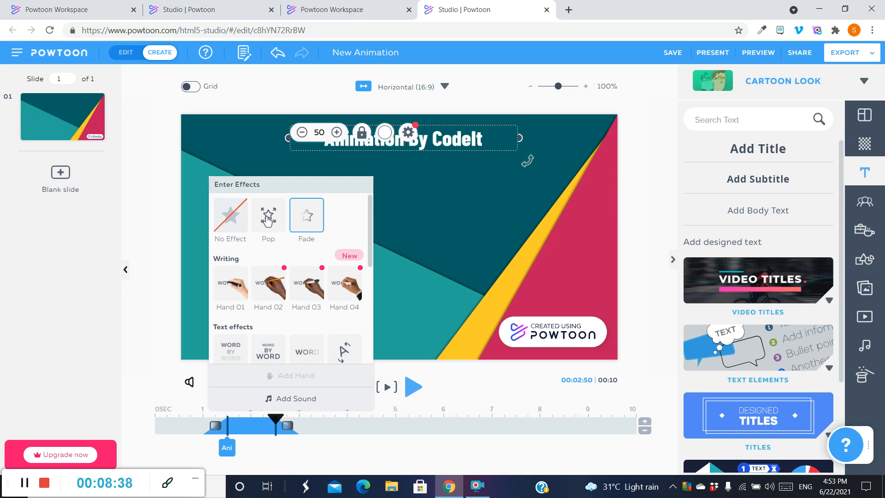
pyautogui.click(235, 298)
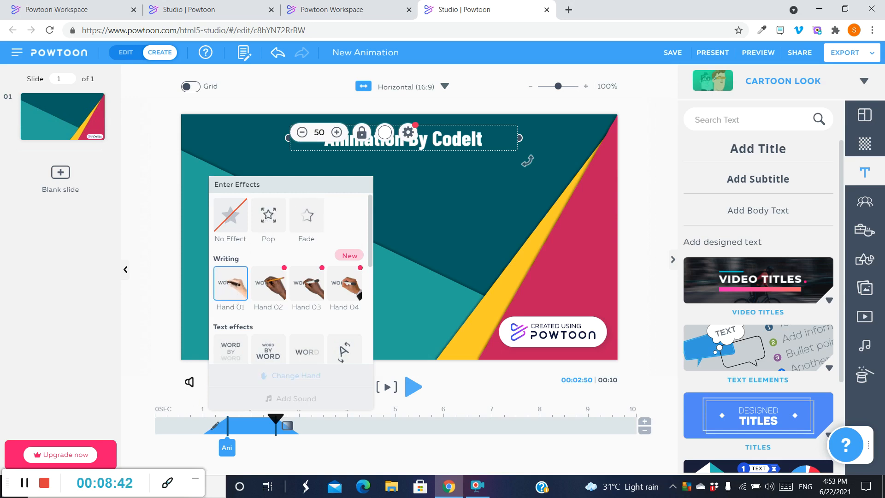
pyautogui.click(167, 417)
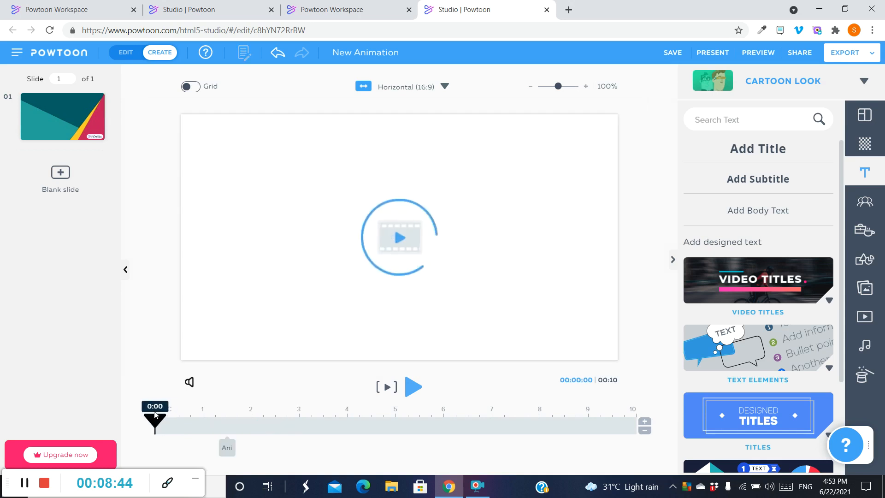
pyautogui.click(389, 391)
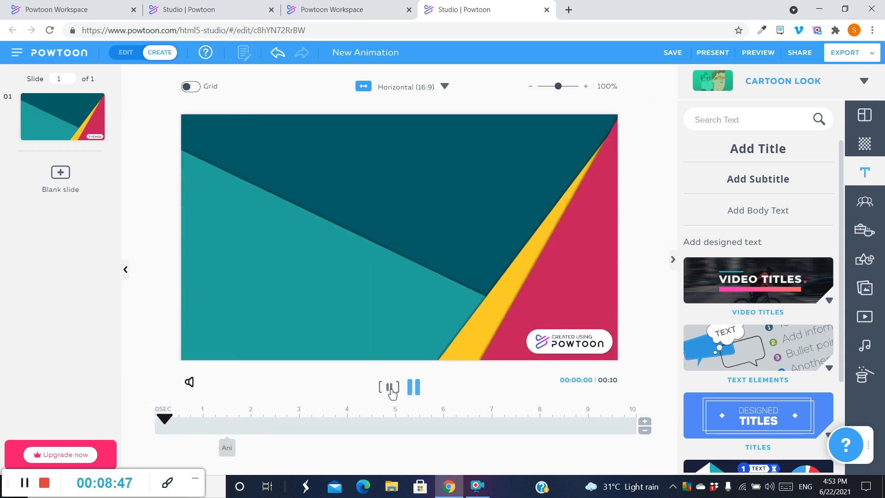
# Extend the title's end time to 6.75 seconds, set its exit effect to Pop and deselect it.
pyautogui.click(227, 447)
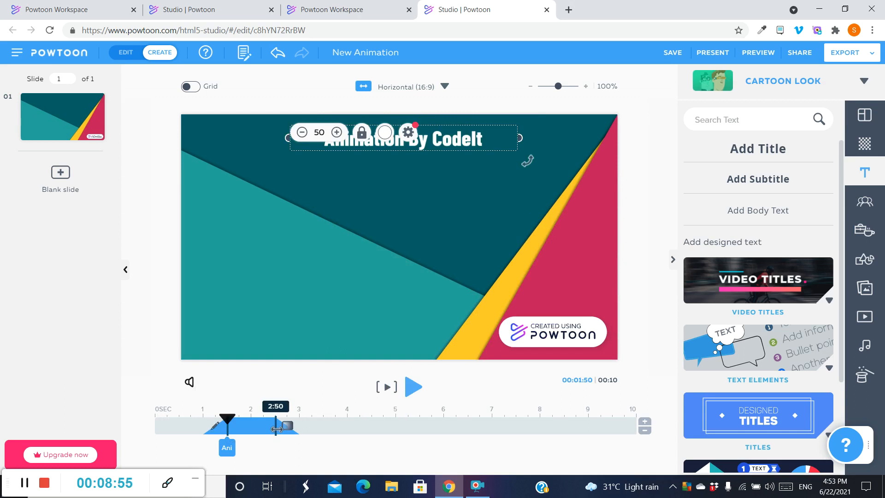
pyautogui.moveTo(277, 428); pyautogui.dragTo(490, 427)
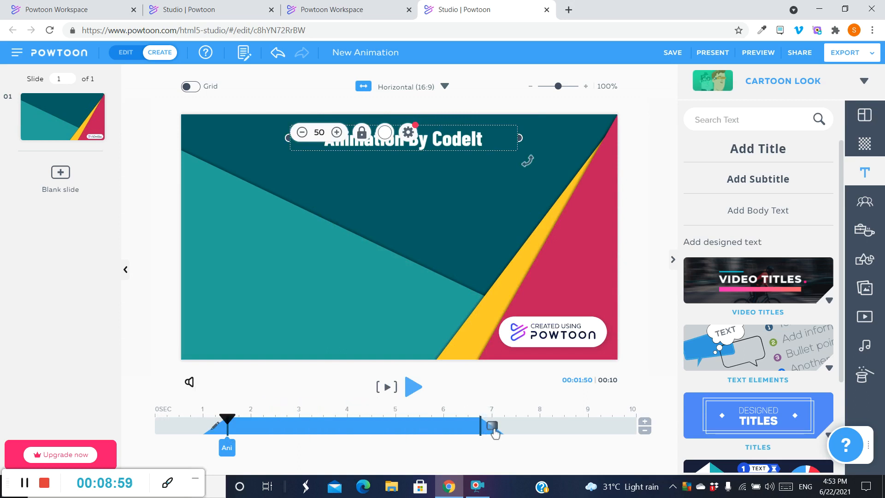
pyautogui.click(492, 427)
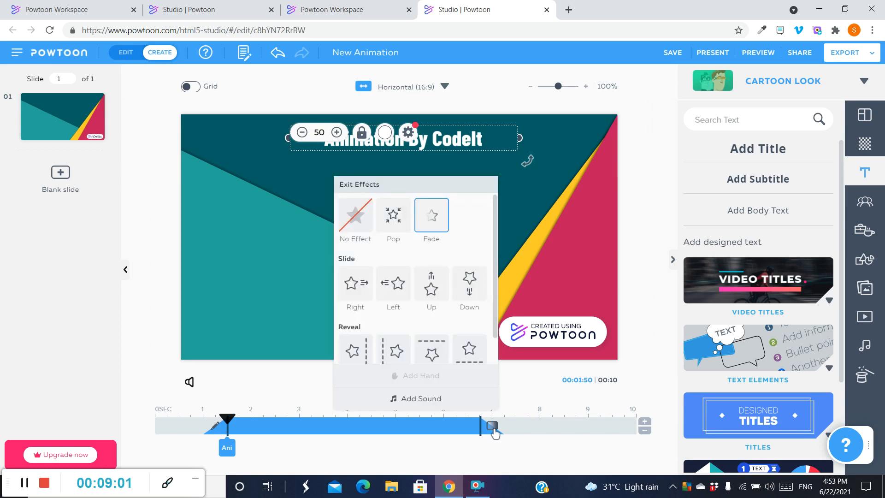
pyautogui.scroll(-1, 495, 312)
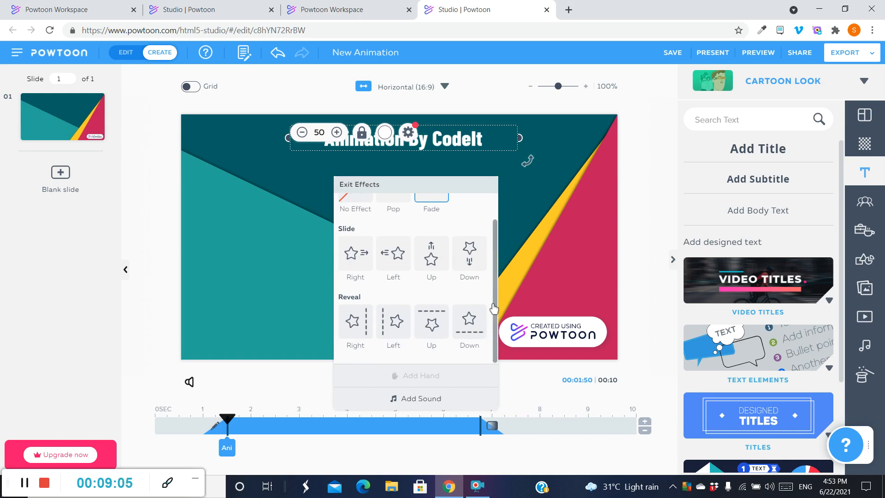
pyautogui.scroll(1, 492, 226)
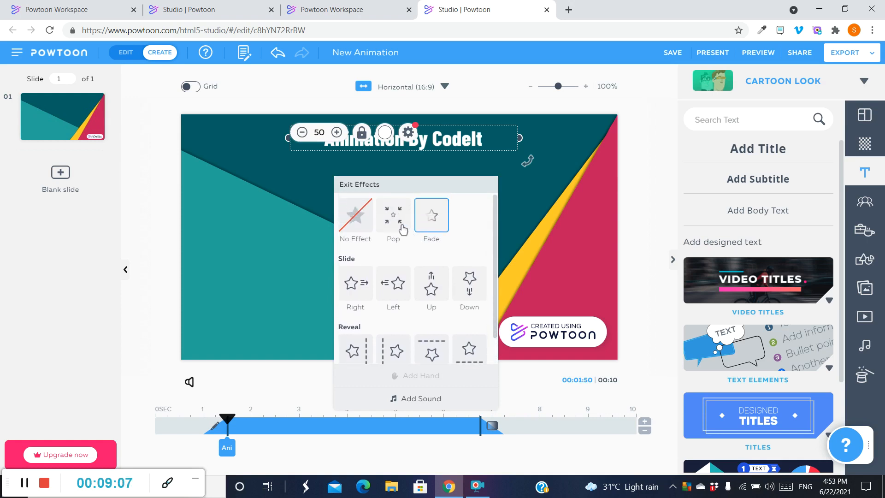
pyautogui.click(402, 227)
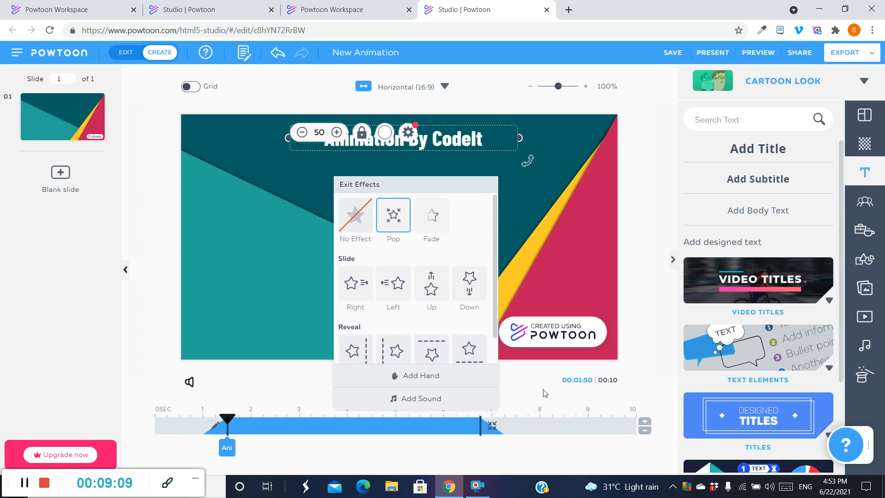
pyautogui.click(536, 392)
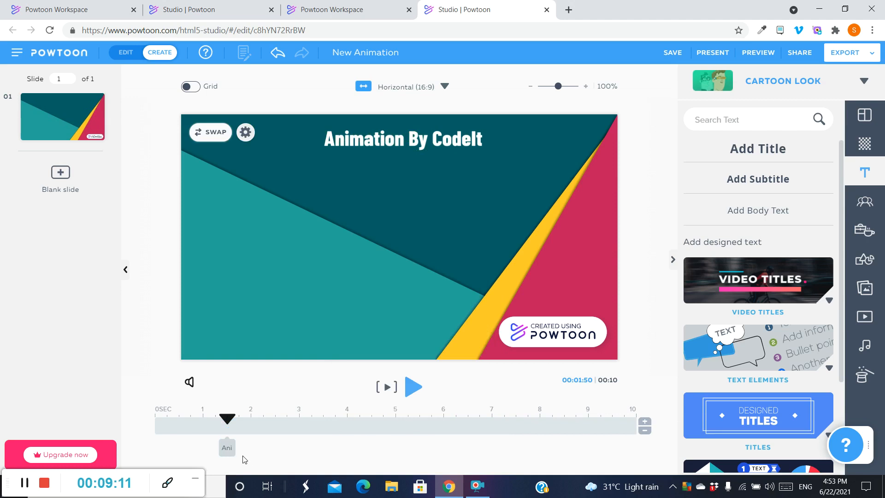
# Play the slide from 1 second to check the title's effects and extend the title's end time to 9 seconds.
pyautogui.click(226, 448)
pyautogui.click(195, 423)
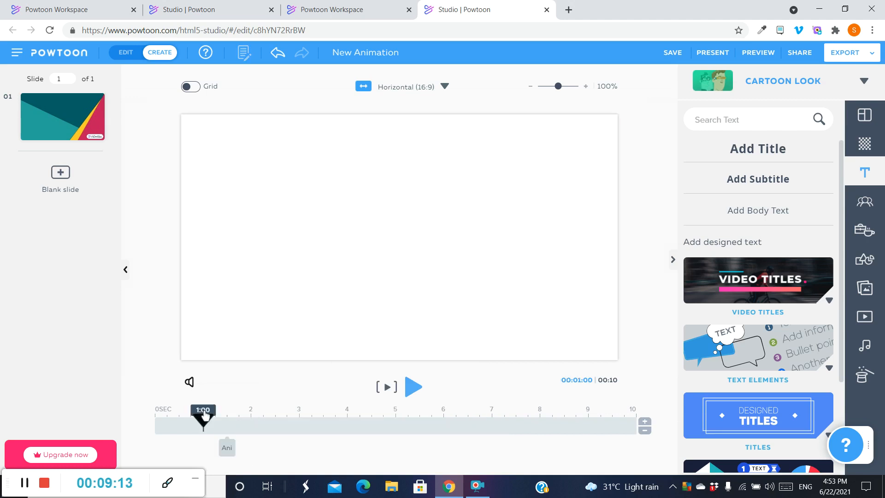
pyautogui.click(422, 389)
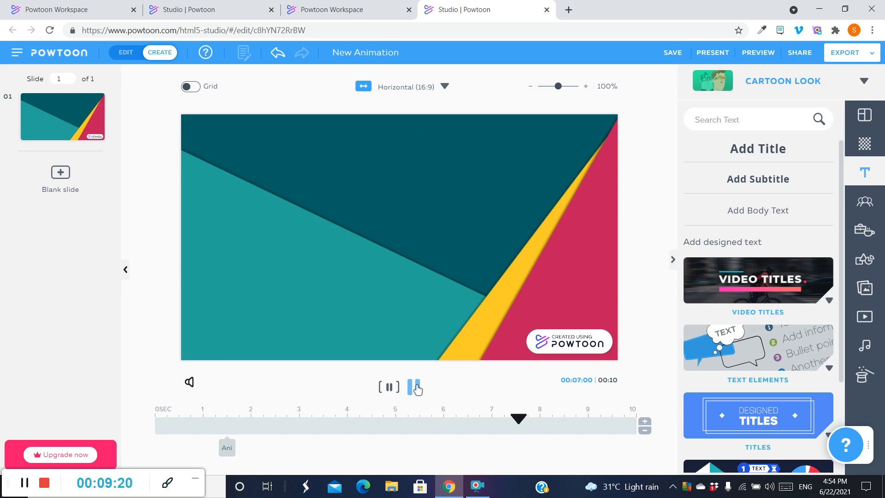
pyautogui.click(416, 389)
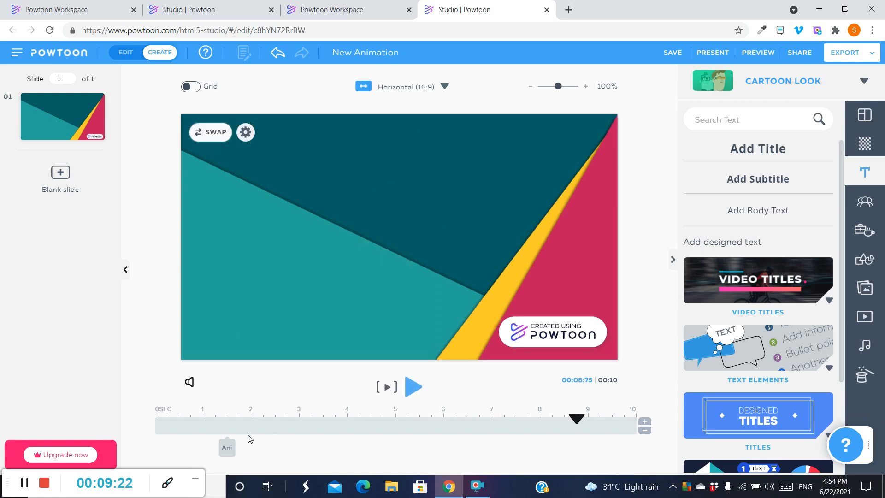
pyautogui.click(224, 447)
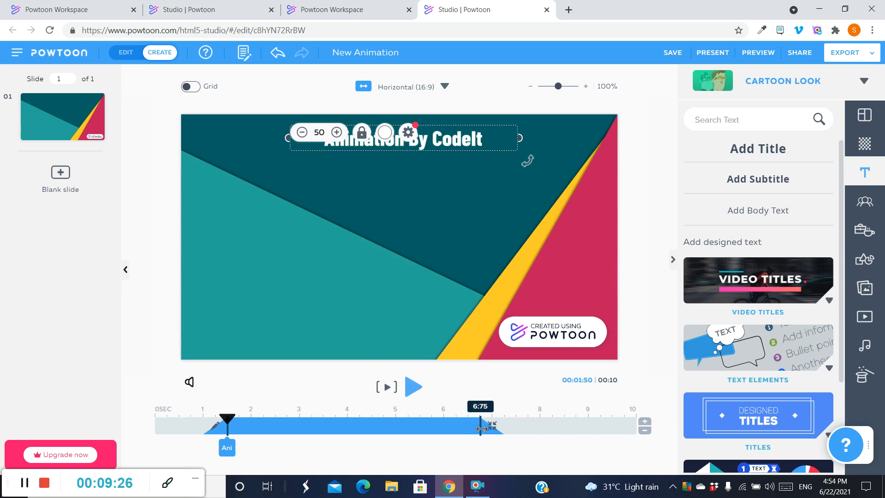
pyautogui.moveTo(481, 428); pyautogui.dragTo(589, 427)
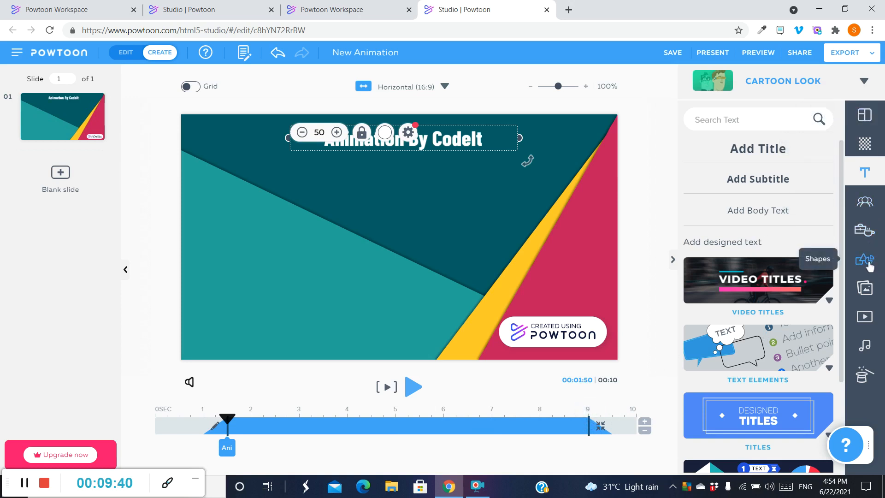
# Add the Full variant of the animated progress ring and place it on the slide's left side, below the title's level.
pyautogui.click(866, 261)
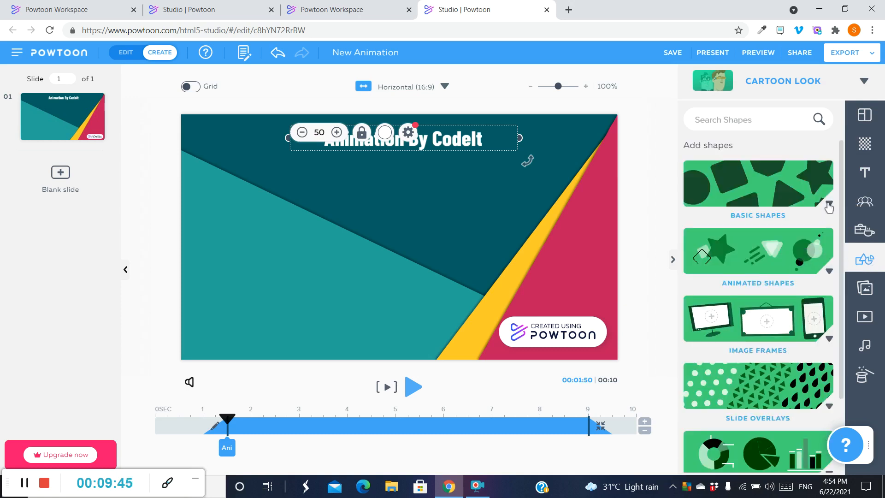
pyautogui.click(828, 273)
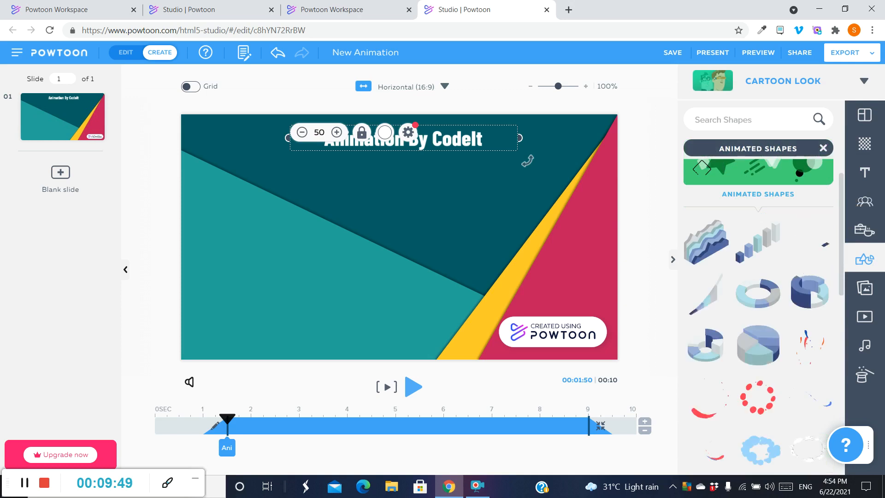
pyautogui.moveTo(762, 297)
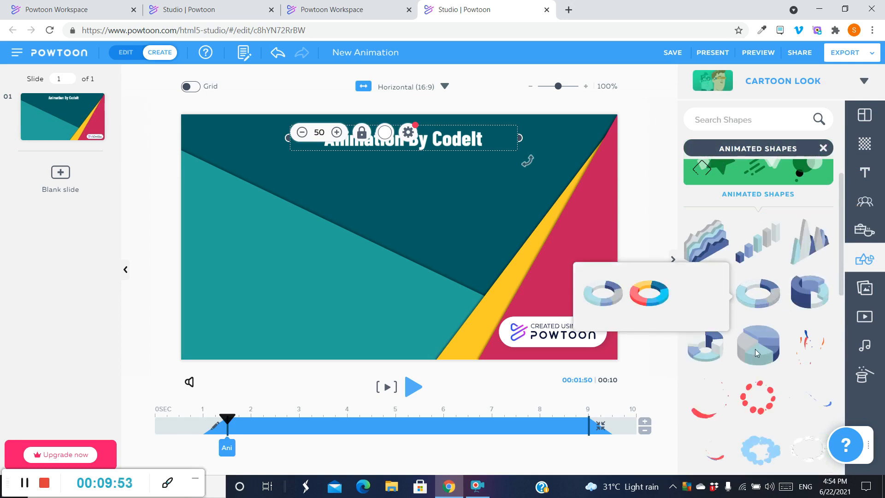
pyautogui.moveTo(841, 286); pyautogui.dragTo(833, 372)
pyautogui.moveTo(763, 362)
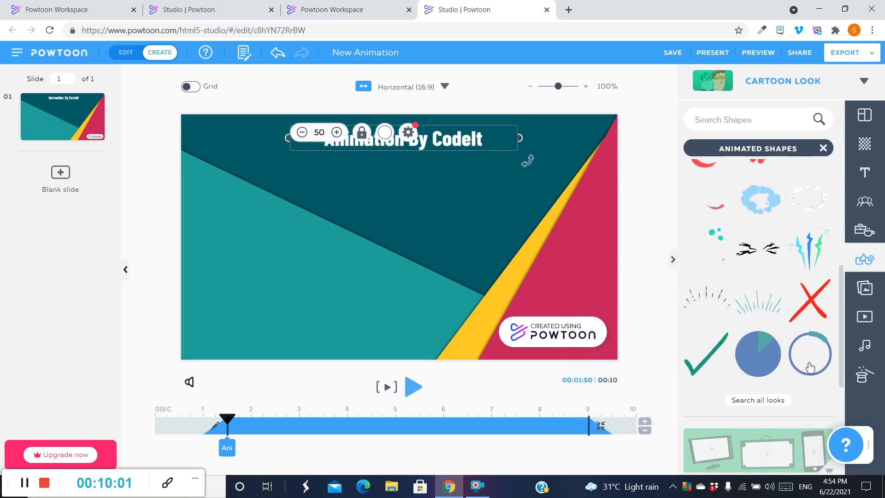
pyautogui.moveTo(809, 367)
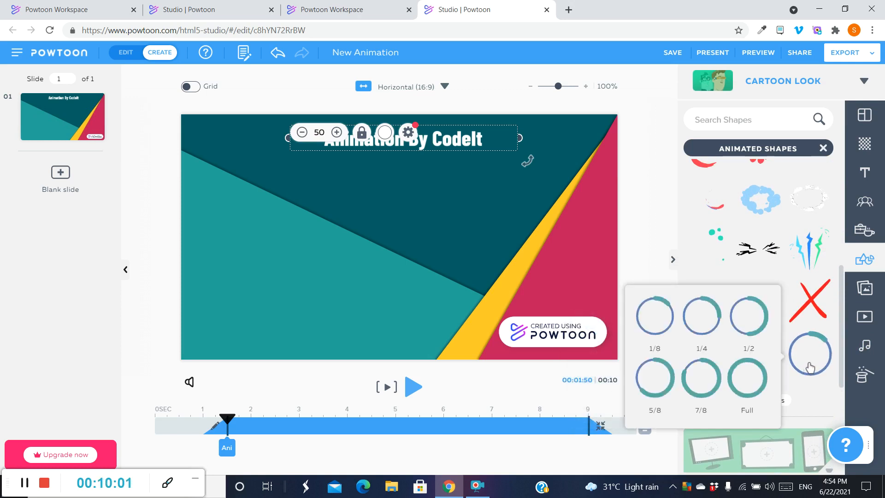
pyautogui.click(752, 388)
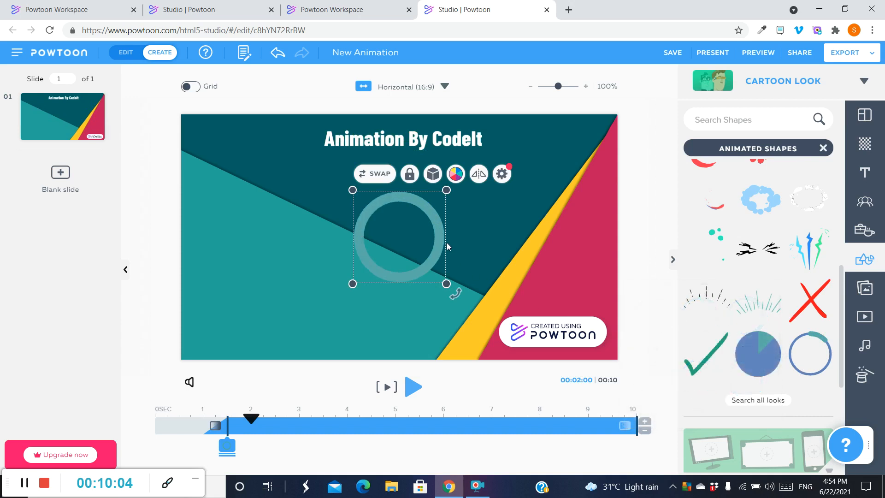
pyautogui.moveTo(416, 233); pyautogui.dragTo(265, 229)
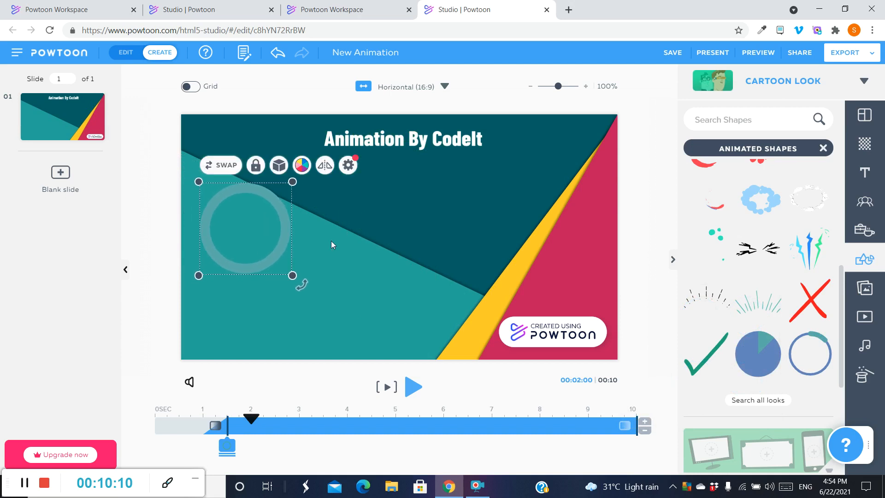
pyautogui.click(375, 245)
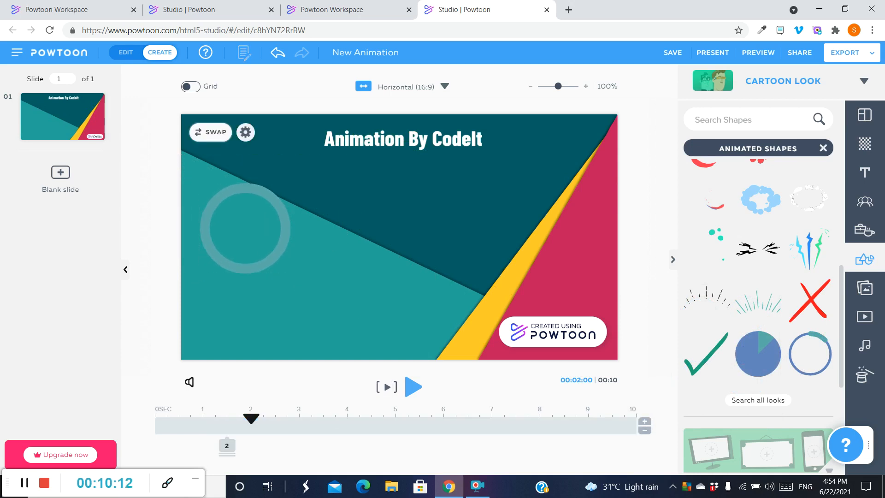
# Set the start time of the ring on the slide's left side to 1 second.
pyautogui.moveTo(245, 419)
pyautogui.mouseDown()
pyautogui.moveTo(213, 420)
pyautogui.moveTo(283, 420)
pyautogui.mouseUp()
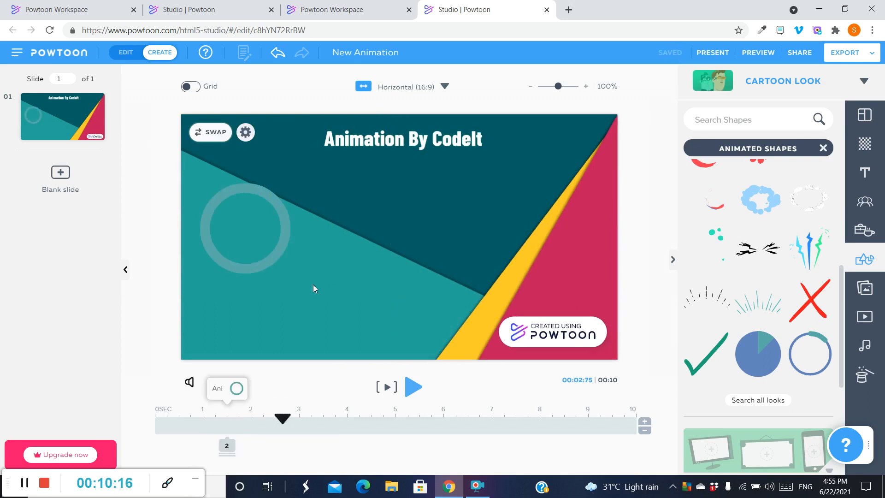
pyautogui.click(370, 138)
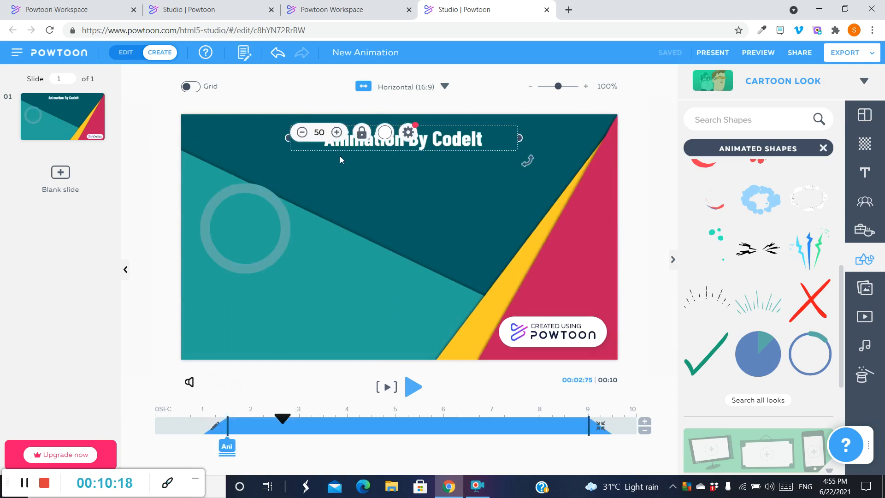
pyautogui.click(270, 217)
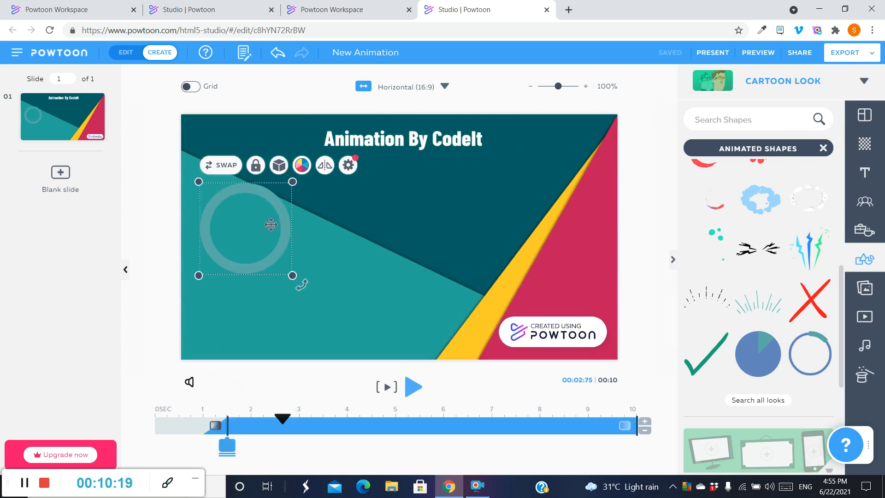
pyautogui.click(246, 452)
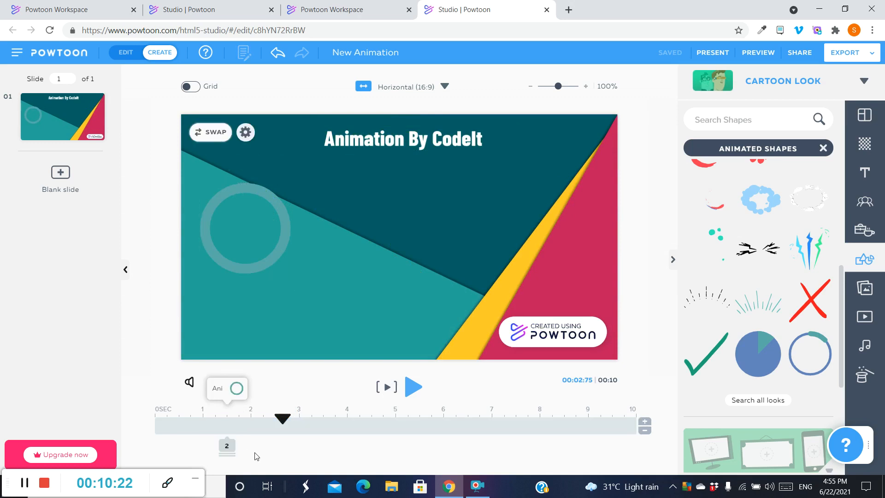
pyautogui.click(227, 447)
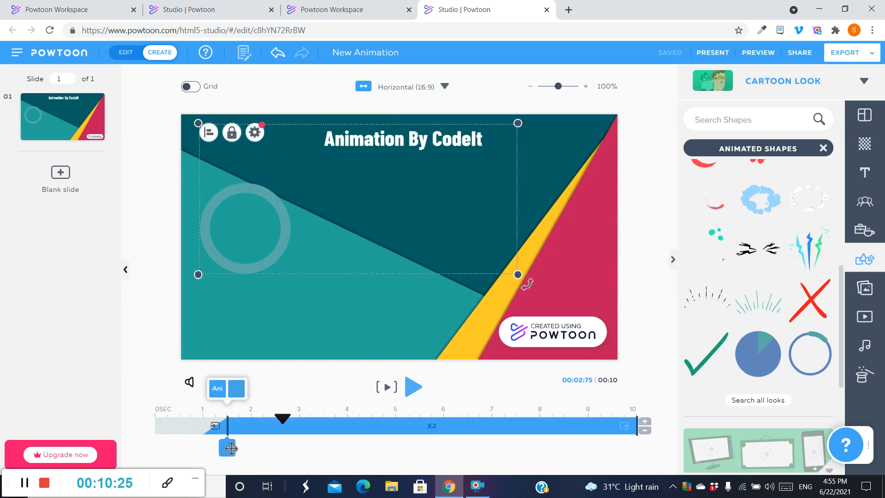
pyautogui.click(237, 389)
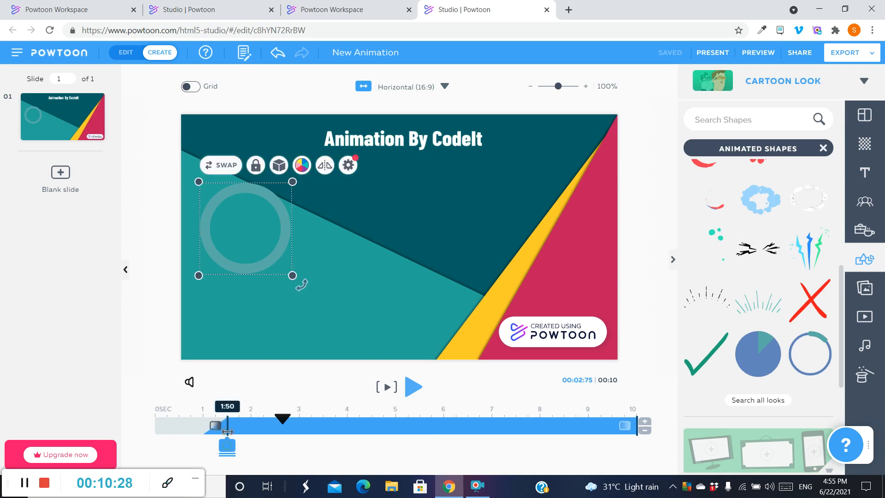
pyautogui.moveTo(228, 429); pyautogui.dragTo(208, 432)
# Move the title's start time to 2 seconds and deselect it.
pyautogui.click(275, 447)
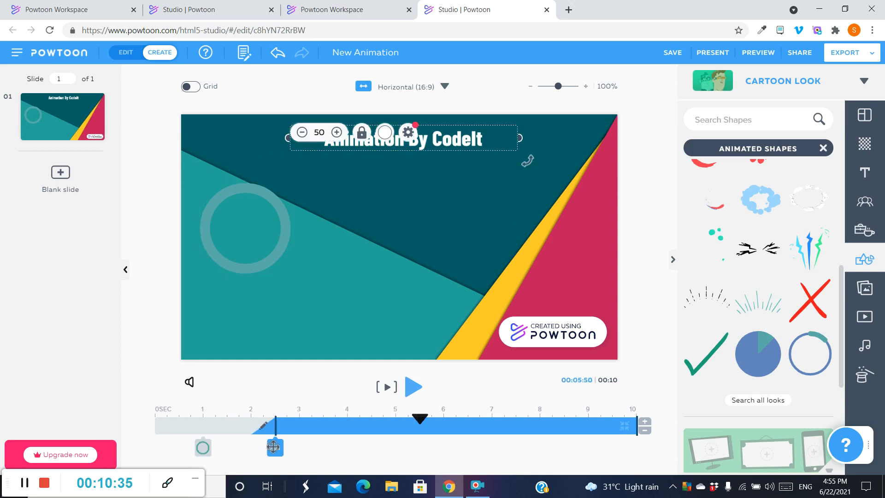
pyautogui.moveTo(274, 446); pyautogui.dragTo(252, 447)
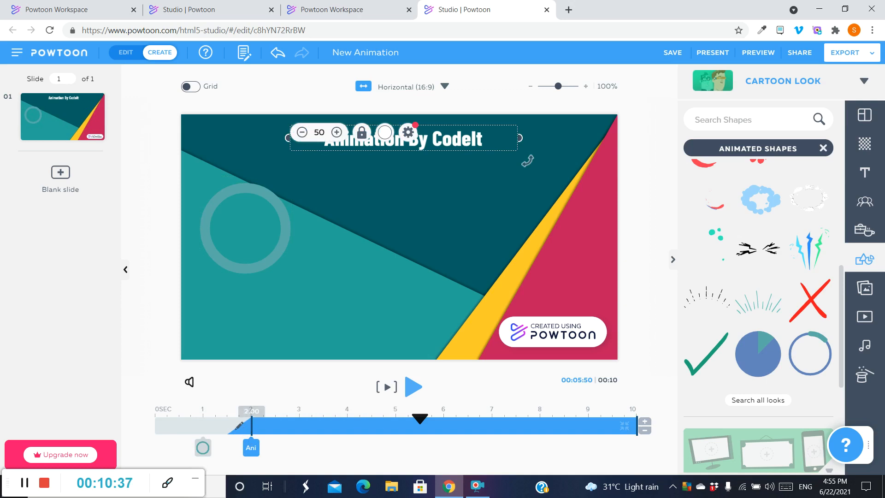
pyautogui.click(298, 450)
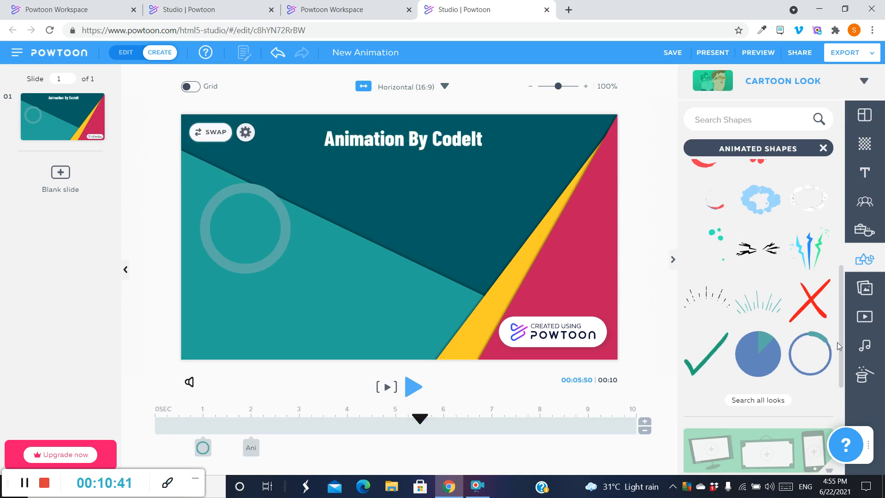
# Look through the uploaded pictures in the My Images collection.
pyautogui.click(868, 298)
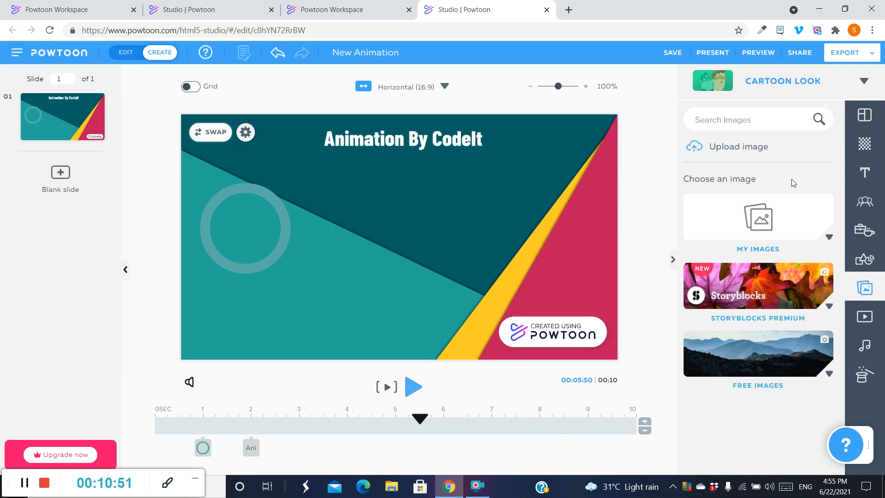
pyautogui.click(827, 237)
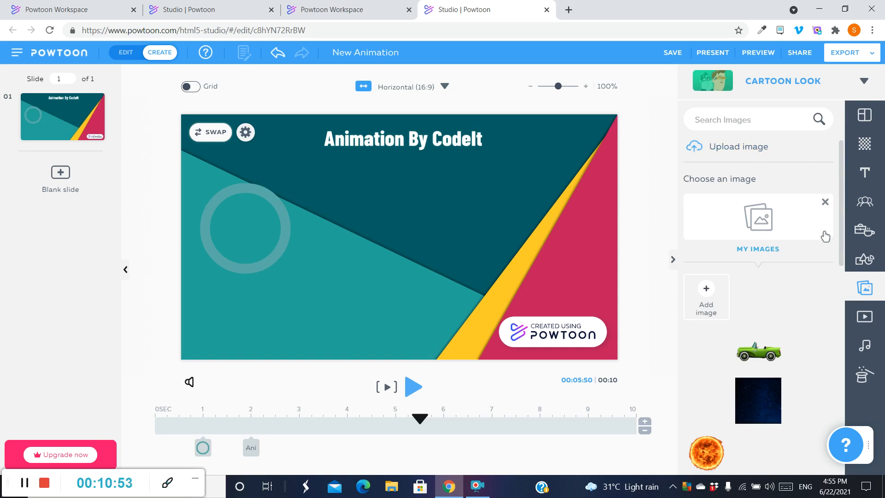
pyautogui.moveTo(839, 249); pyautogui.dragTo(835, 282)
pyautogui.scroll(-3, 837, 295)
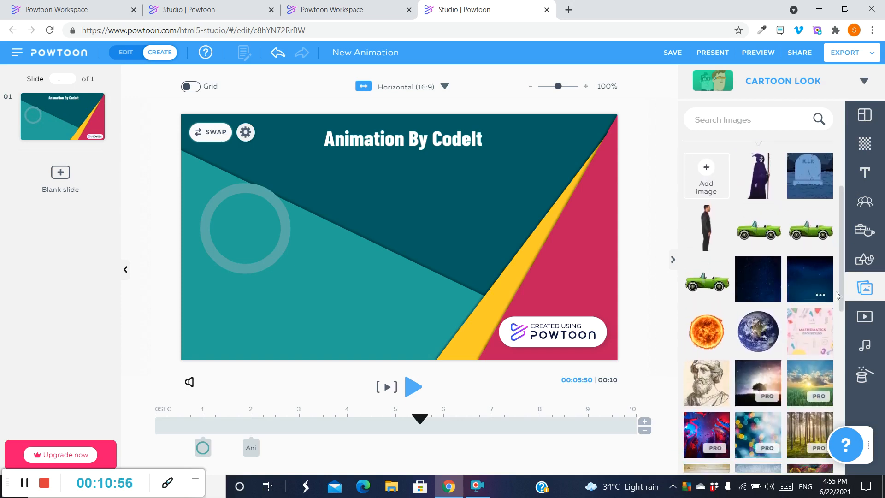
pyautogui.scroll(-5, 830, 332)
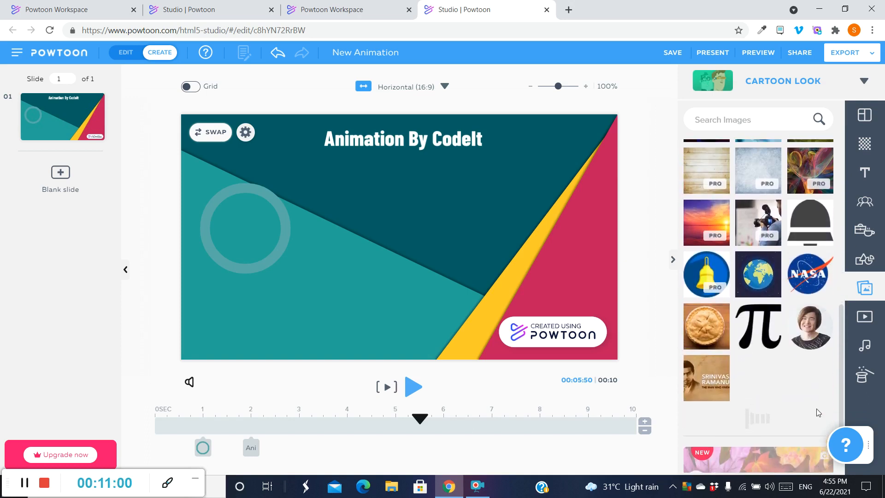
pyautogui.scroll(-2, 819, 406)
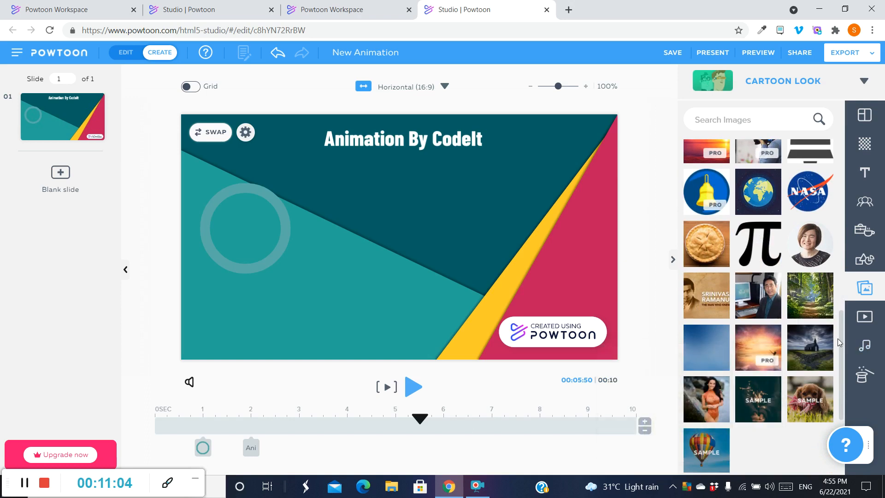
pyautogui.scroll(-3, 835, 351)
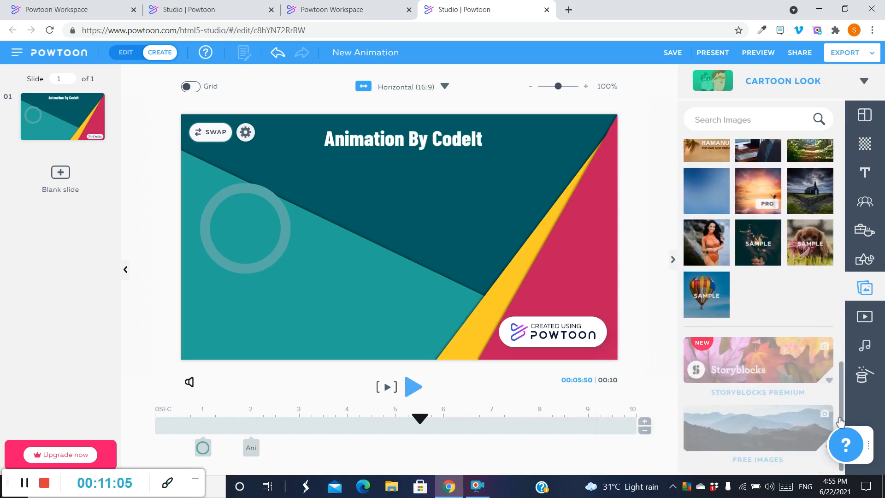
# Insert the forest path image from the Storyblocks Premium collection at 5.5 seconds and again at 3.25 seconds.
pyautogui.click(828, 382)
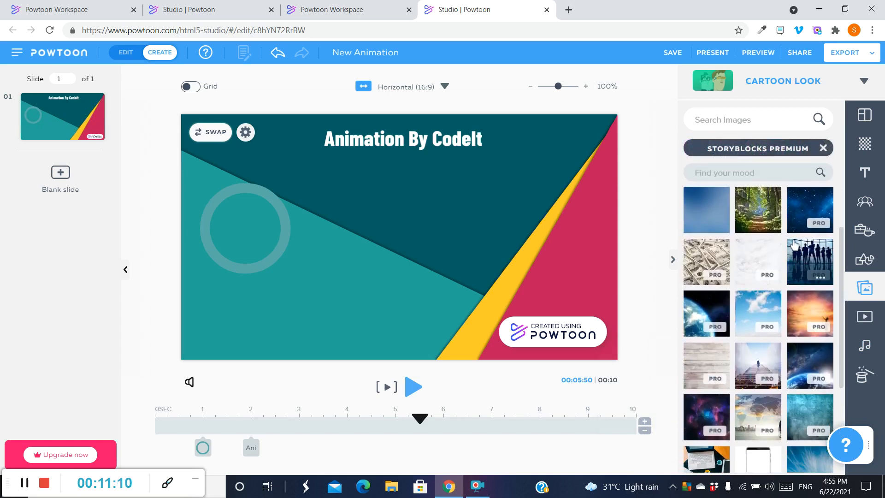
pyautogui.click(753, 217)
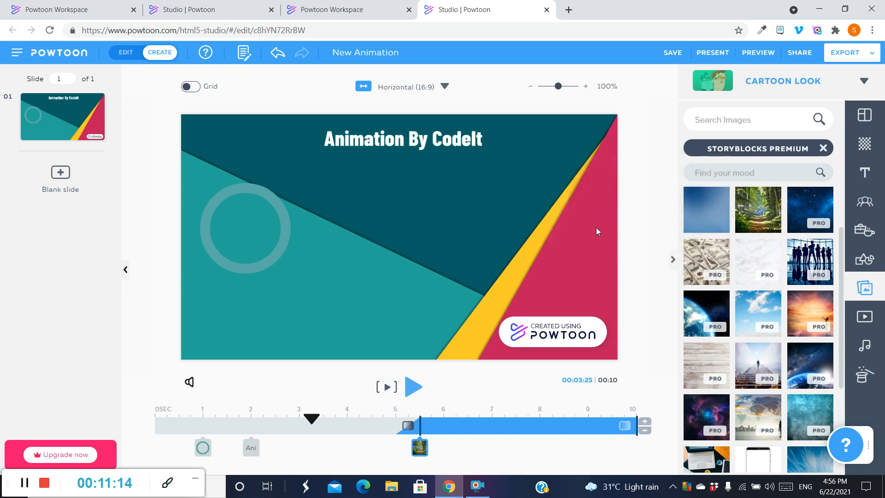
pyautogui.click(763, 214)
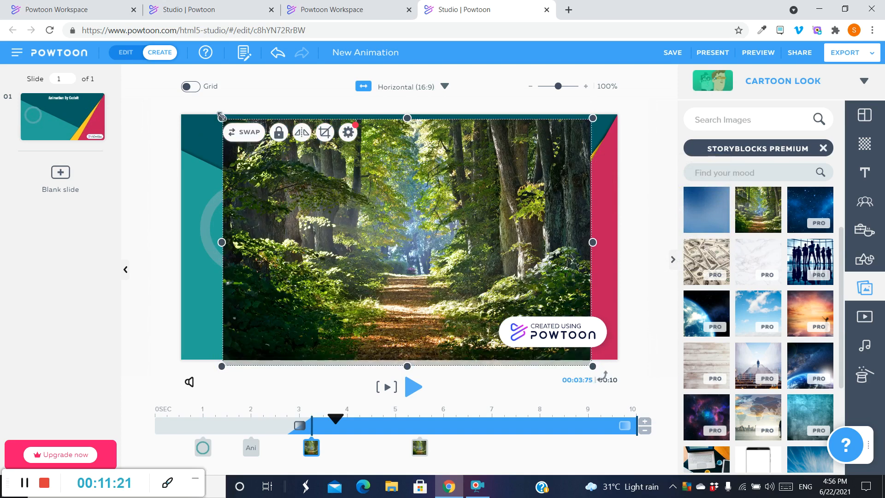
# Shrink the forest image that starts at 3.25 seconds and place it in the slide's middle, below the title.
pyautogui.moveTo(251, 154); pyautogui.dragTo(312, 223)
pyautogui.moveTo(417, 258); pyautogui.dragTo(382, 226)
pyautogui.moveTo(456, 285); pyautogui.dragTo(425, 246)
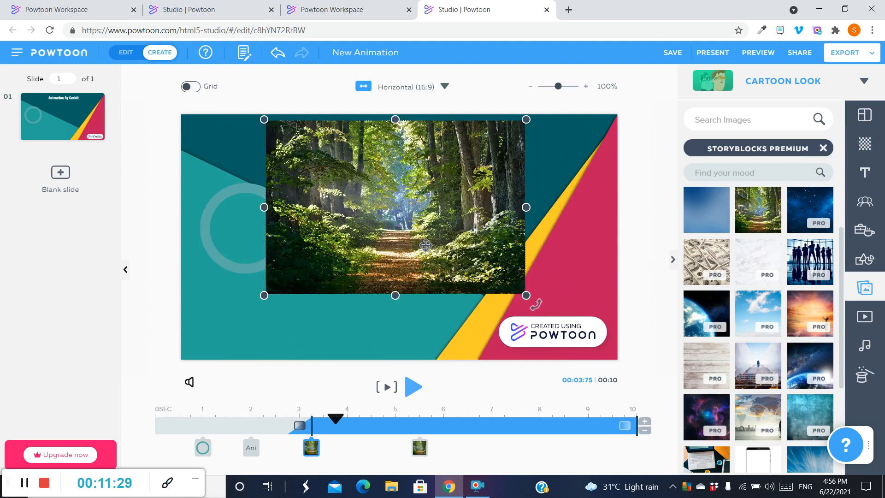
pyautogui.moveTo(525, 295); pyautogui.dragTo(500, 277)
pyautogui.moveTo(377, 189); pyautogui.dragTo(406, 230)
pyautogui.moveTo(410, 322); pyautogui.dragTo(410, 315)
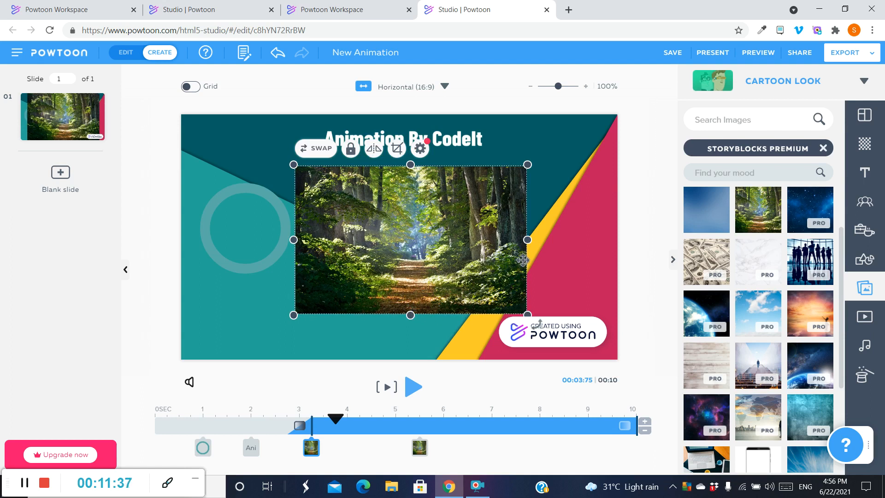
pyautogui.moveTo(527, 239); pyautogui.dragTo(517, 240)
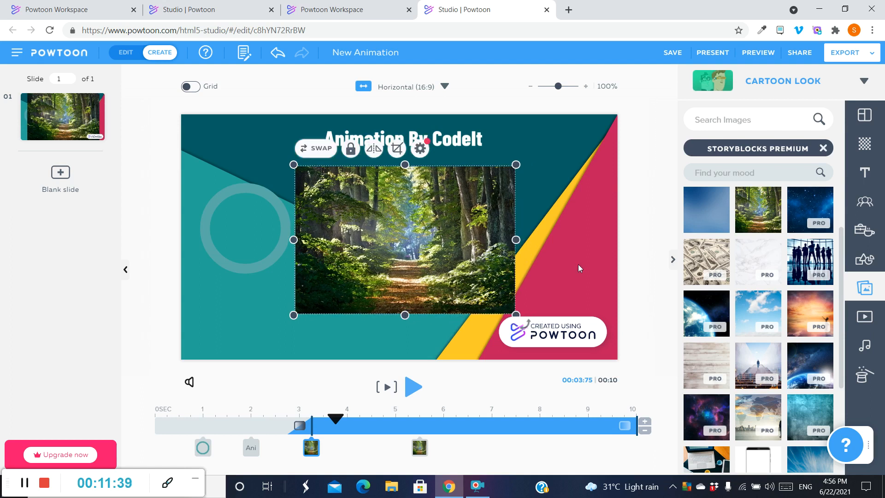
# Duplicate the ring and place the copy on the slide's right side, level with the original.
pyautogui.click(286, 235)
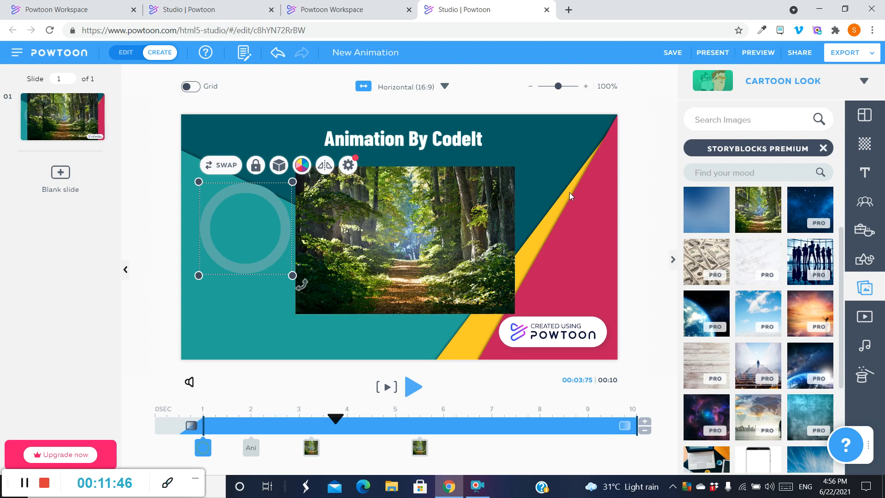
pyautogui.hotkey('ctrl', 'v')
pyautogui.moveTo(262, 235); pyautogui.dragTo(574, 224)
pyautogui.click(384, 336)
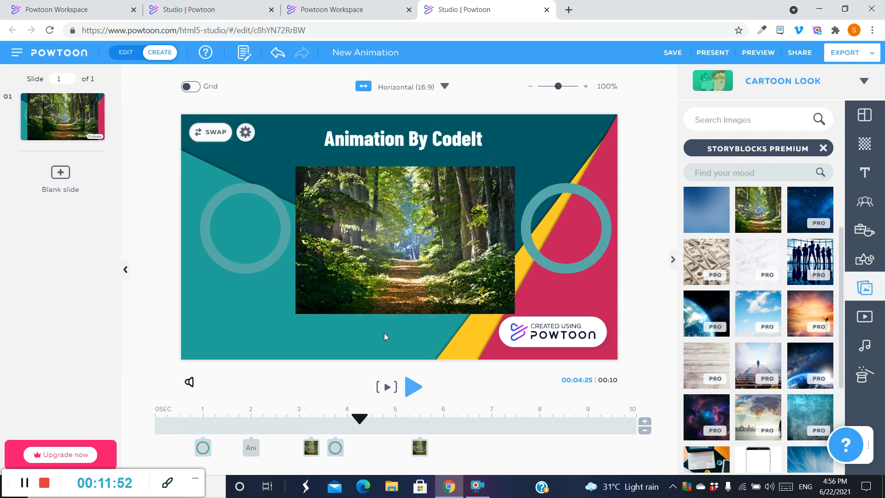
# Dismiss the error notice and leave all slide objects deselected.
pyautogui.click(410, 274)
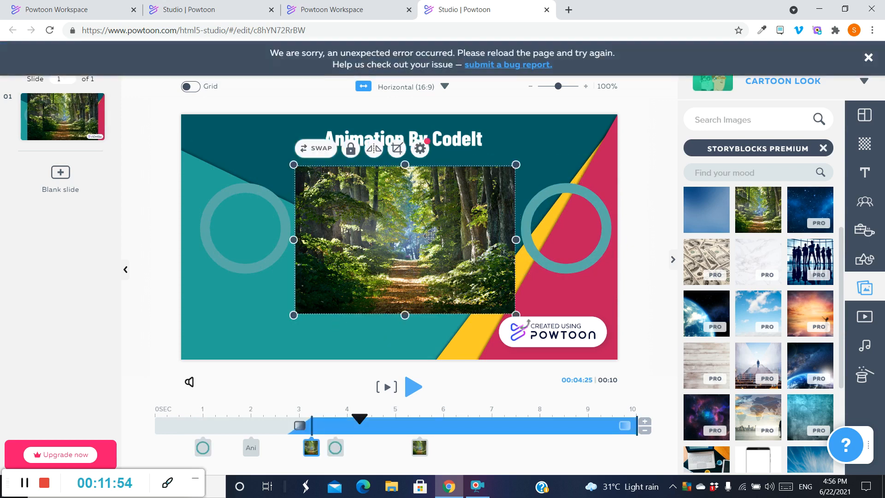
pyautogui.click(25, 483)
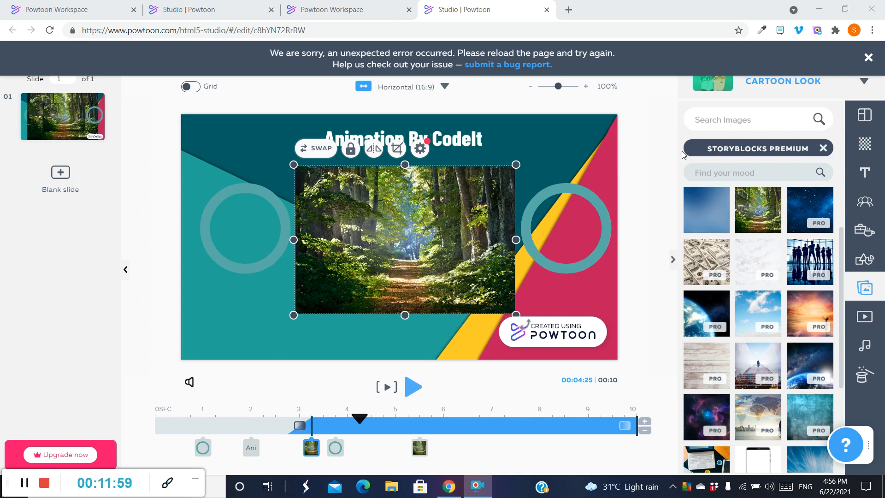
pyautogui.click(517, 130)
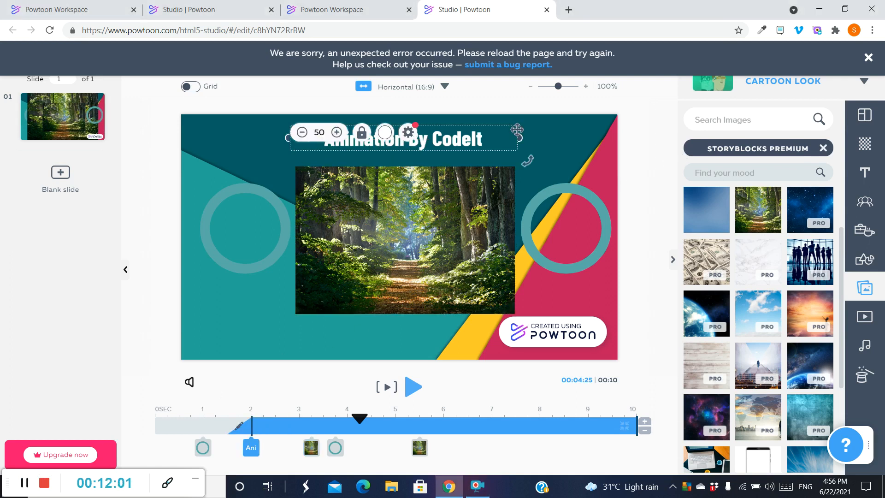
pyautogui.click(567, 145)
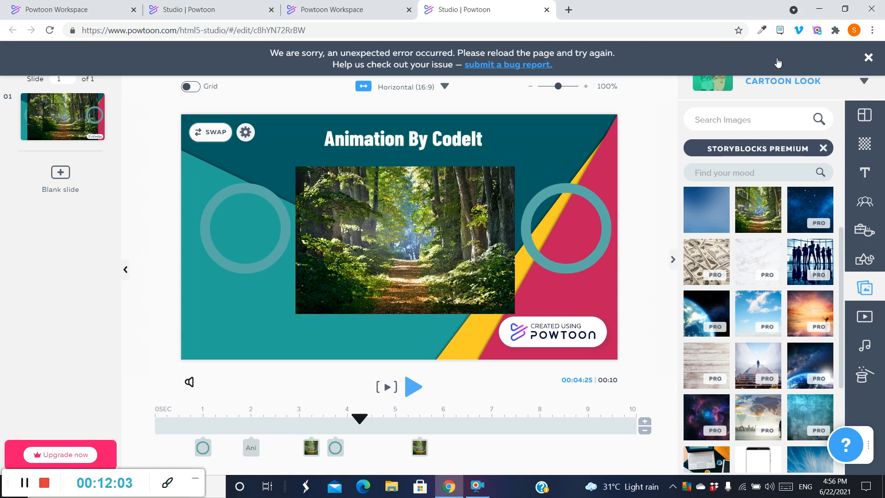
pyautogui.click(869, 58)
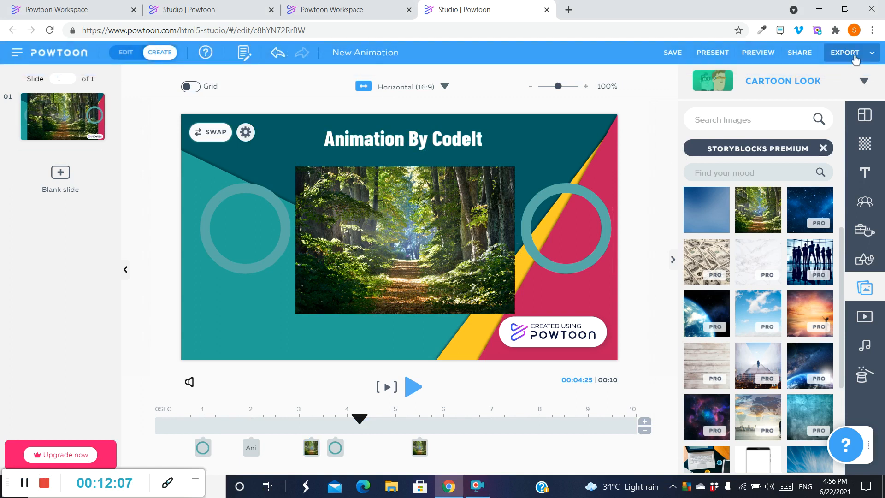
# Select the forest image in the slide's middle and show the video library.
pyautogui.click(418, 235)
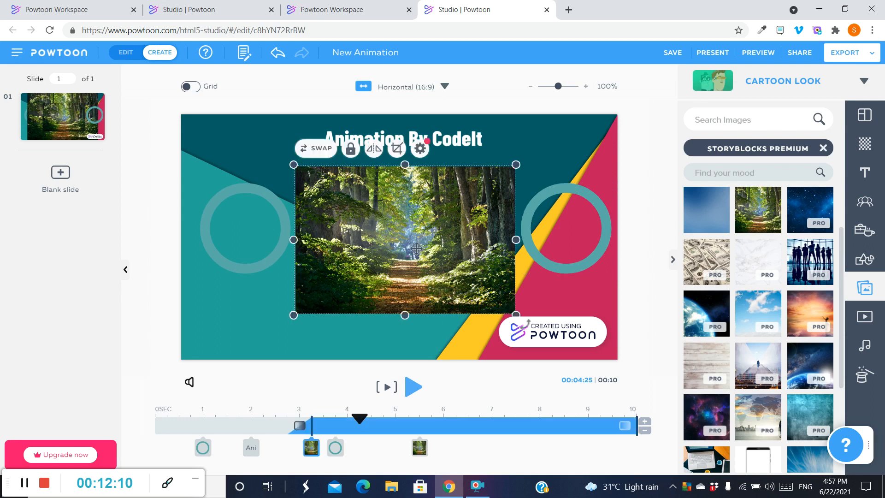
pyautogui.click(445, 342)
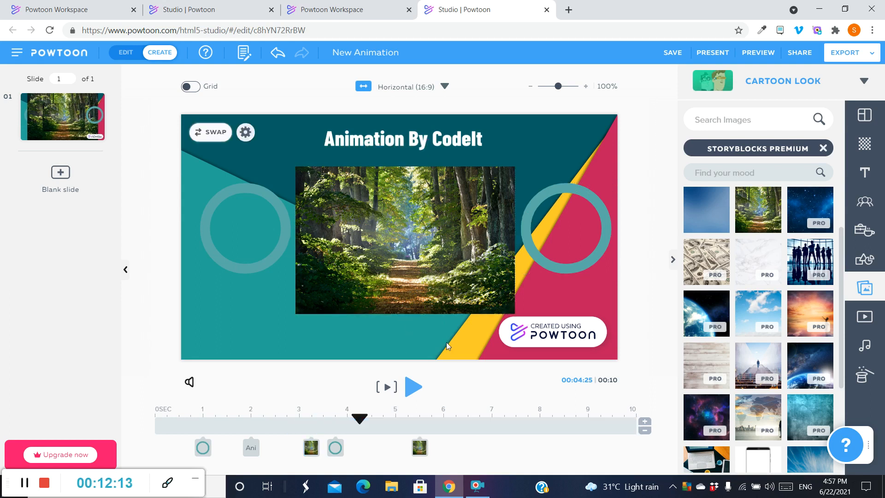
pyautogui.click(455, 275)
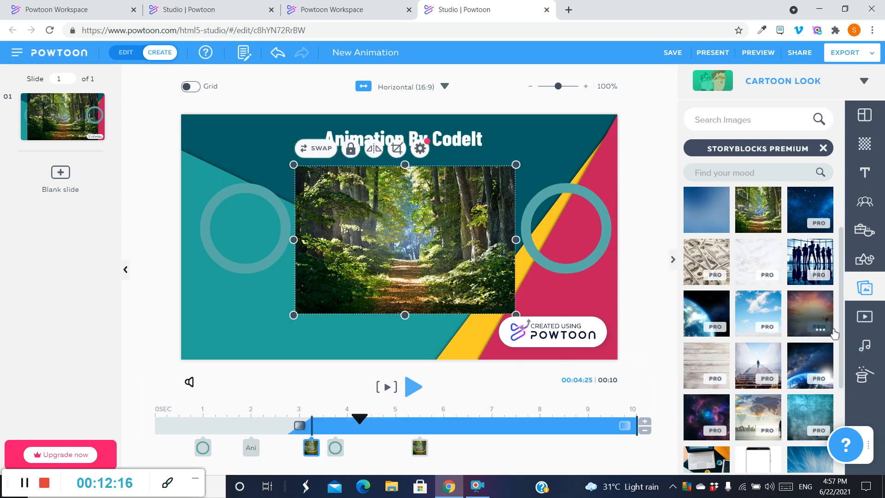
pyautogui.click(859, 328)
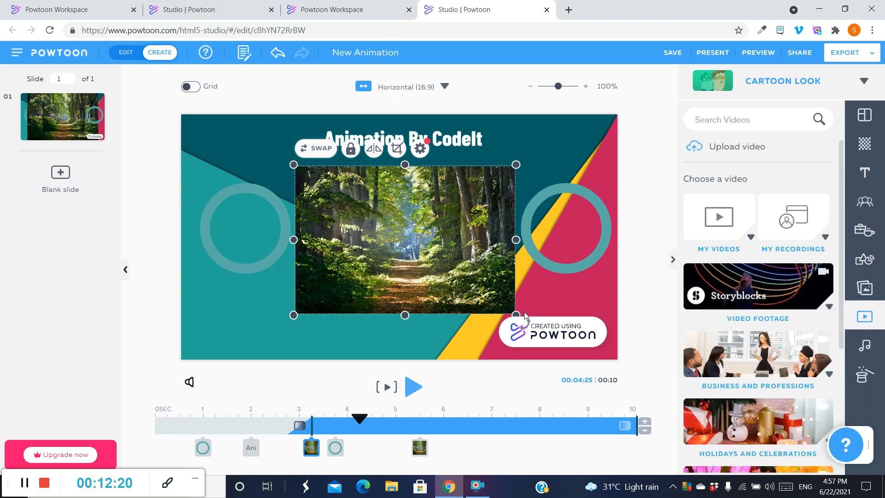
# Shrink the forest image to about the ring's width and place it over the ring on the slide's left side.
pyautogui.moveTo(517, 313); pyautogui.dragTo(393, 233)
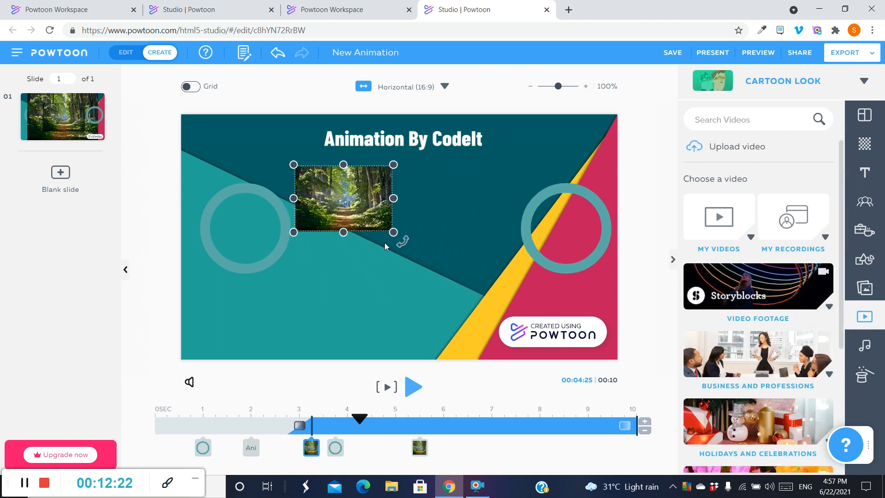
pyautogui.moveTo(286, 174); pyautogui.dragTo(208, 178)
pyautogui.moveTo(277, 210); pyautogui.dragTo(292, 231)
pyautogui.click(339, 247)
pyautogui.click(292, 232)
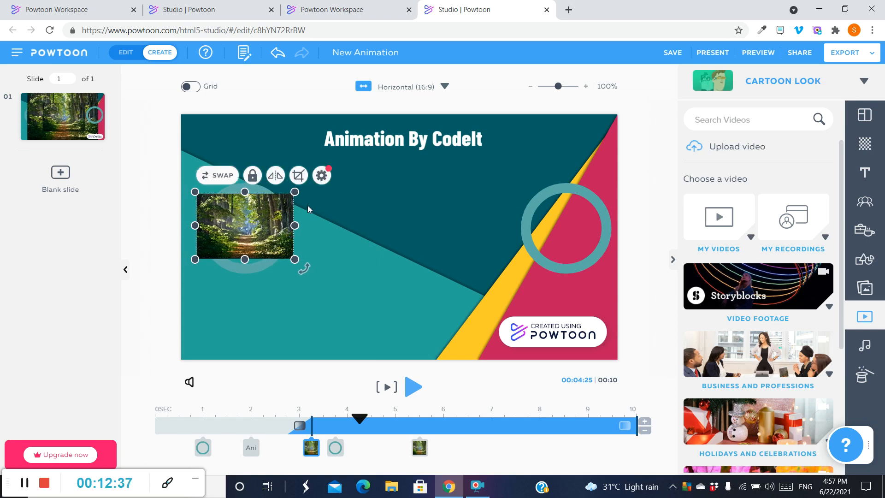
# Send the forest image backward so it sits behind the ring, and bring the ring itself to the front.
pyautogui.click(321, 177)
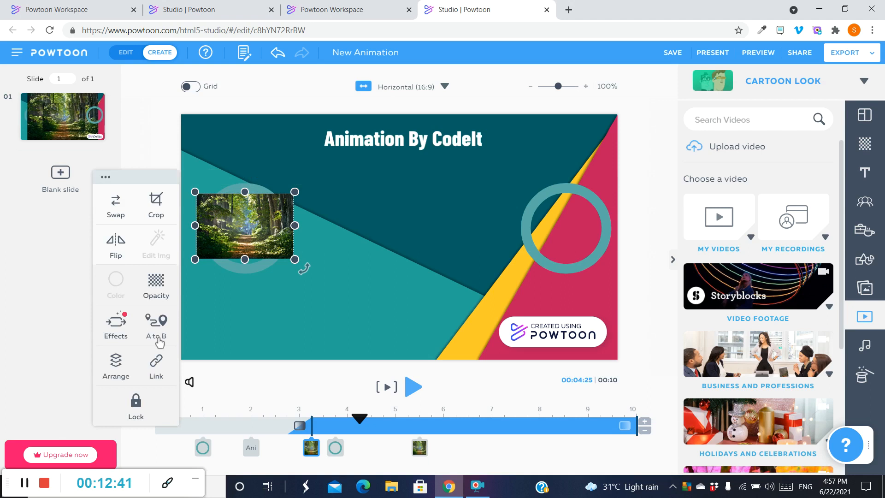
pyautogui.click(110, 366)
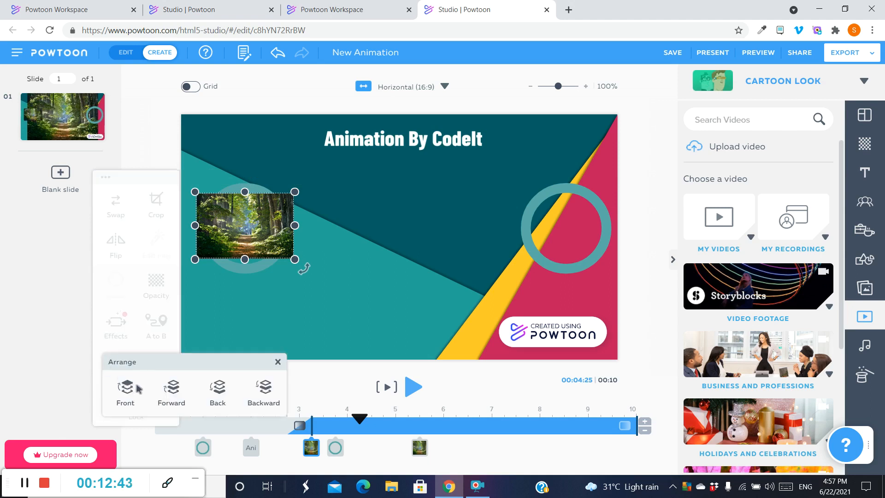
pyautogui.click(263, 395)
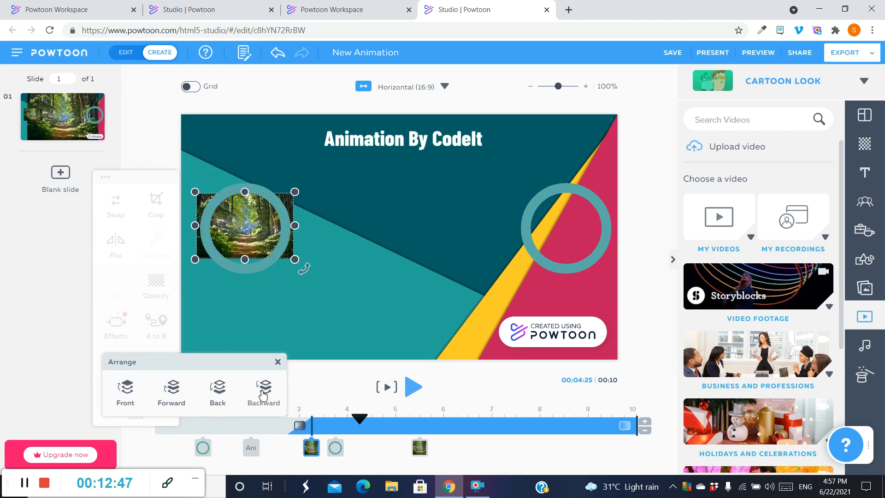
pyautogui.click(348, 262)
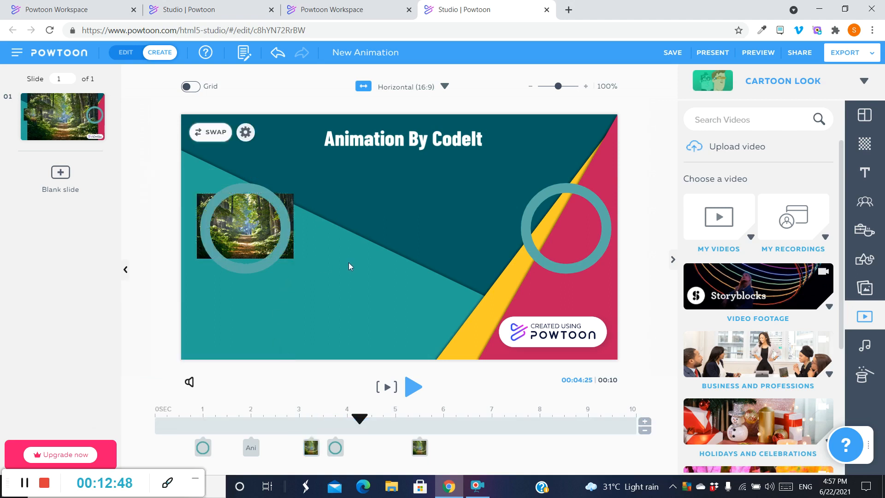
pyautogui.click(254, 225)
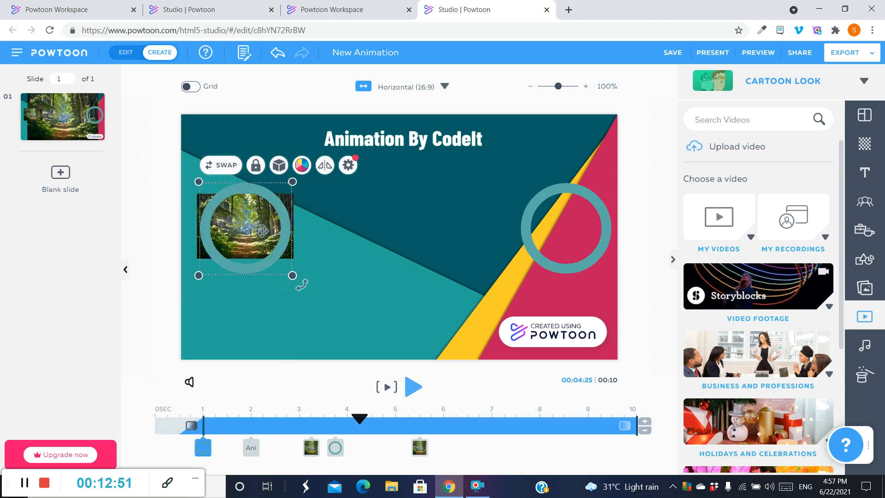
pyautogui.rightClick(262, 231)
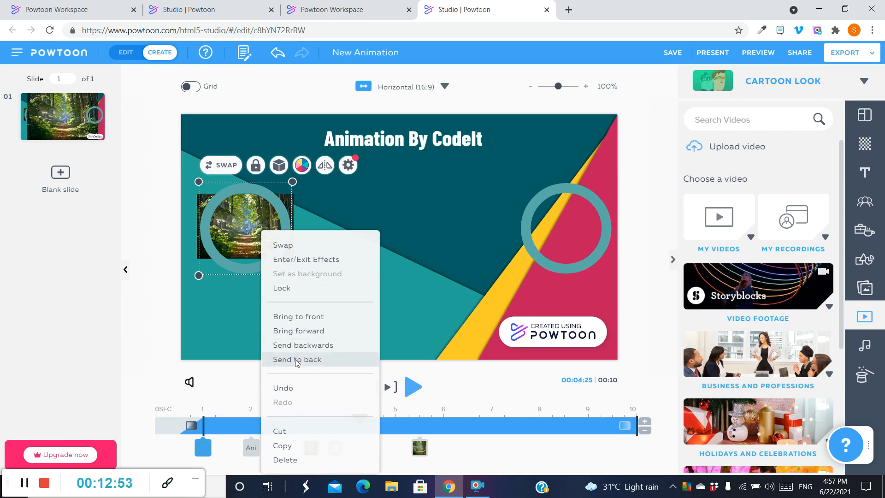
pyautogui.click(295, 322)
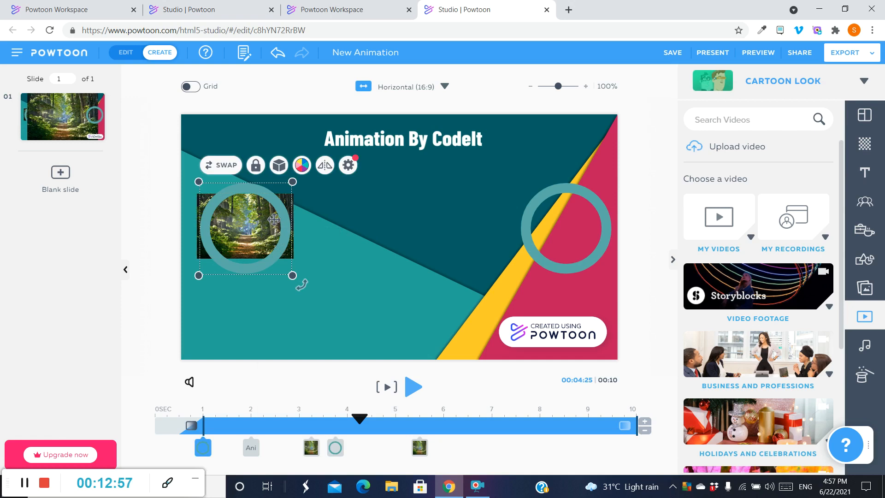
# Bring the forest image to the front, move it above the ring beside the title, and shrink it slightly.
pyautogui.click(292, 209)
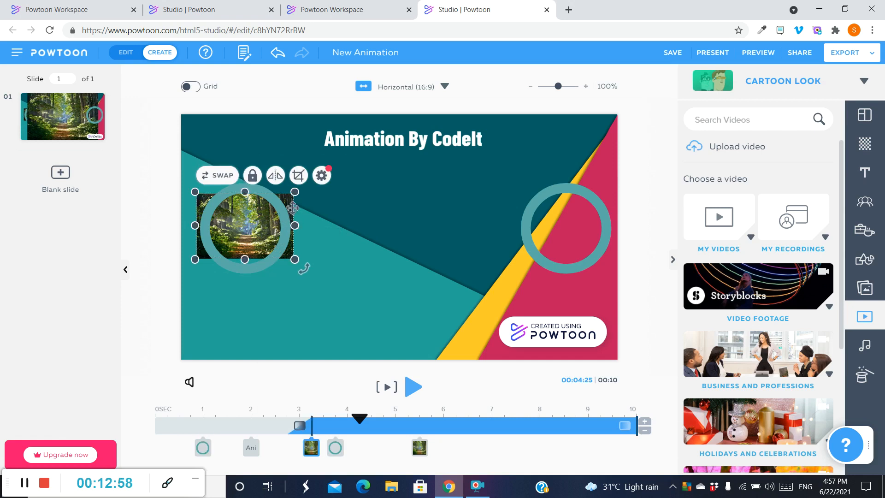
pyautogui.rightClick(292, 208)
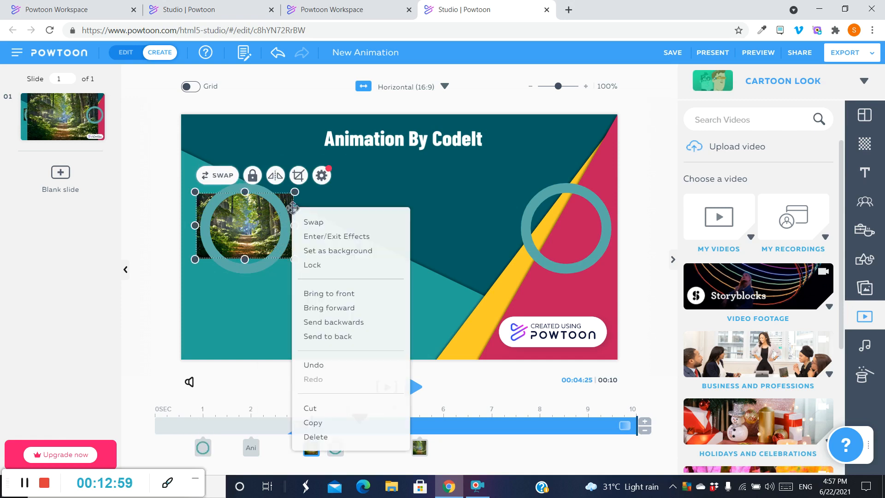
pyautogui.click(328, 293)
pyautogui.click(342, 234)
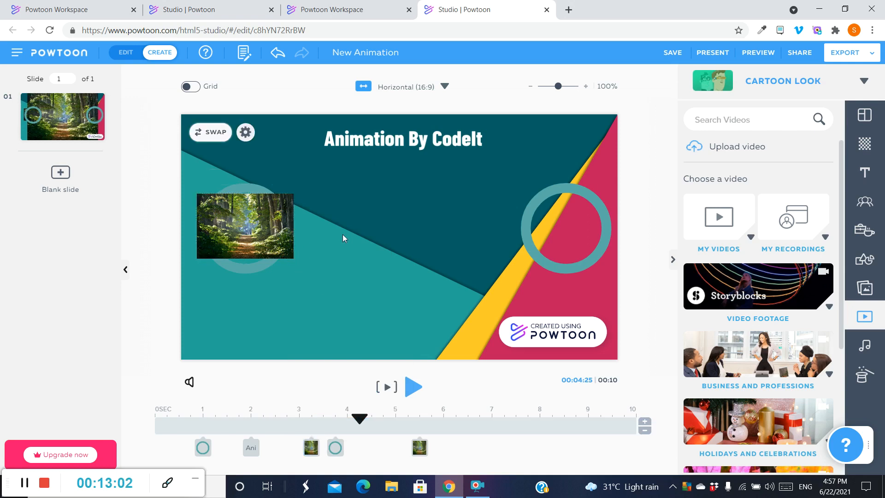
pyautogui.moveTo(259, 225); pyautogui.dragTo(234, 146)
pyautogui.moveTo(302, 182); pyautogui.dragTo(263, 157)
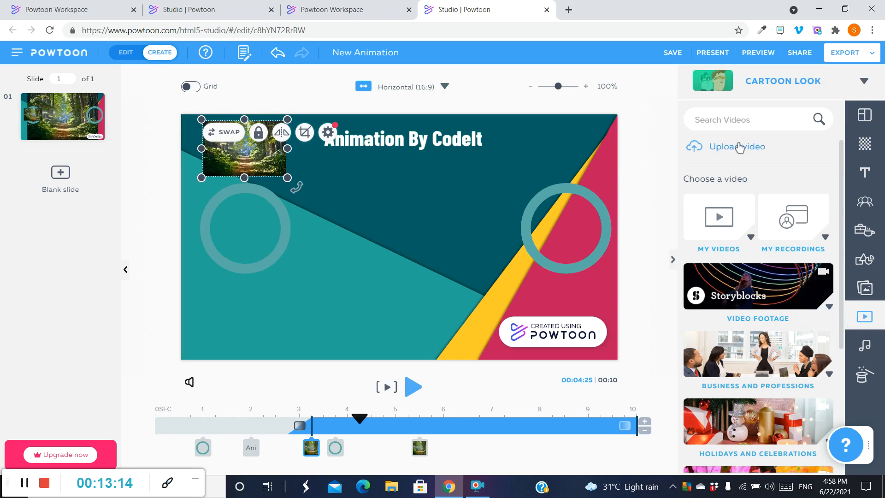
# Add the green-screen subscribe video from My Videos, increasing the slide length to fit it, and shift it slightly down.
pyautogui.click(749, 238)
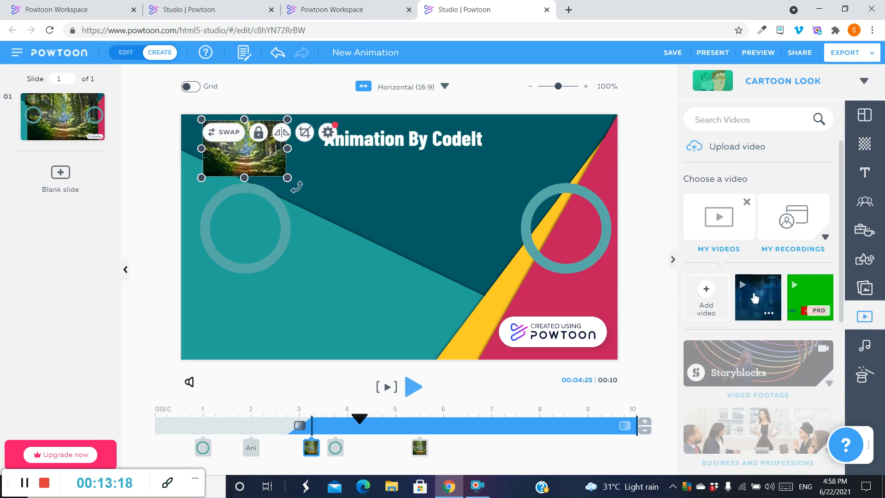
pyautogui.click(794, 289)
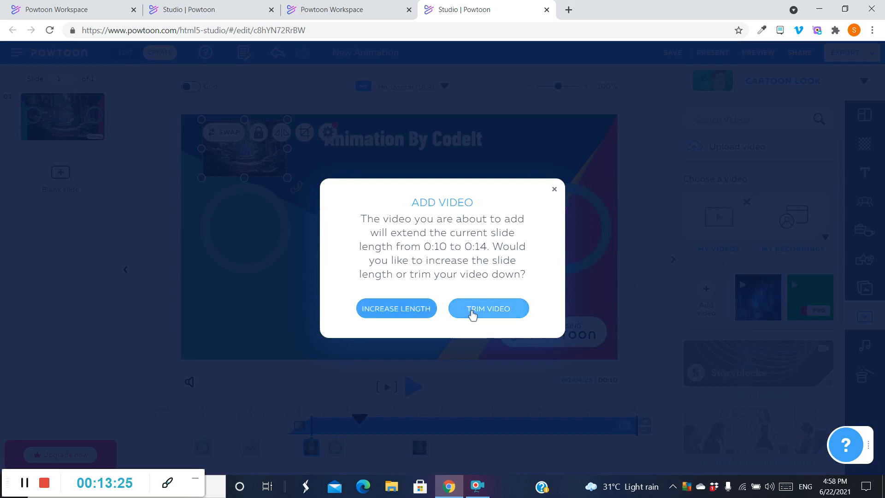
pyautogui.click(425, 309)
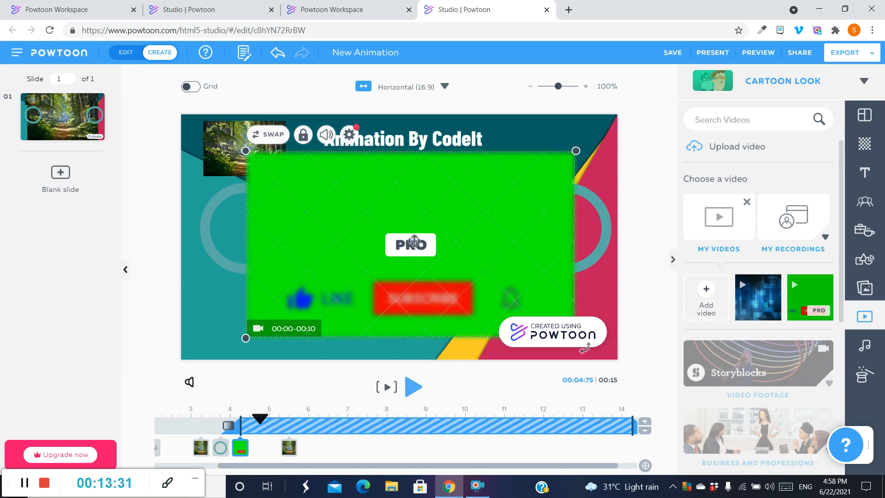
pyautogui.moveTo(394, 228); pyautogui.dragTo(411, 266)
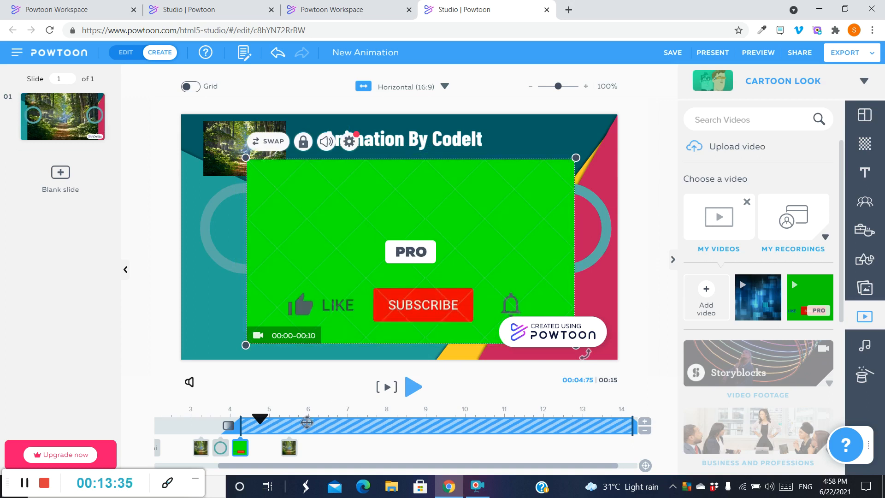
# Preview the slide's playback from the 4-second mark and stop it near the end.
pyautogui.moveTo(266, 417); pyautogui.dragTo(231, 419)
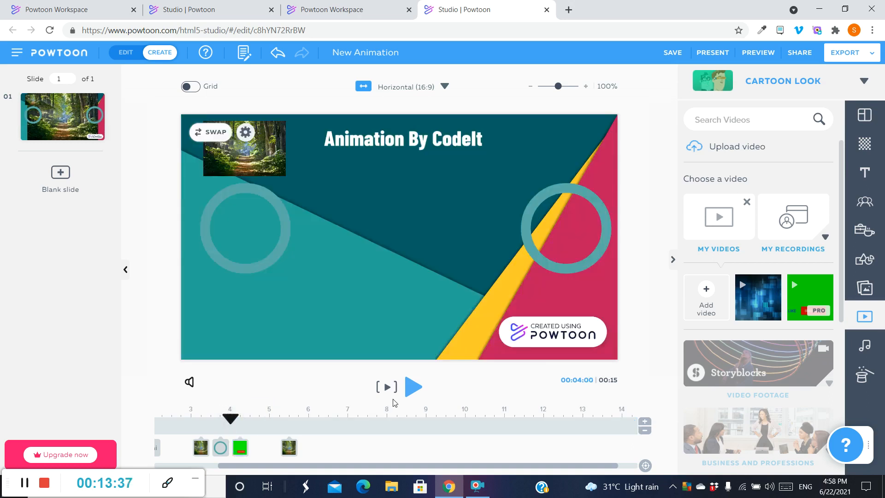
pyautogui.click(413, 387)
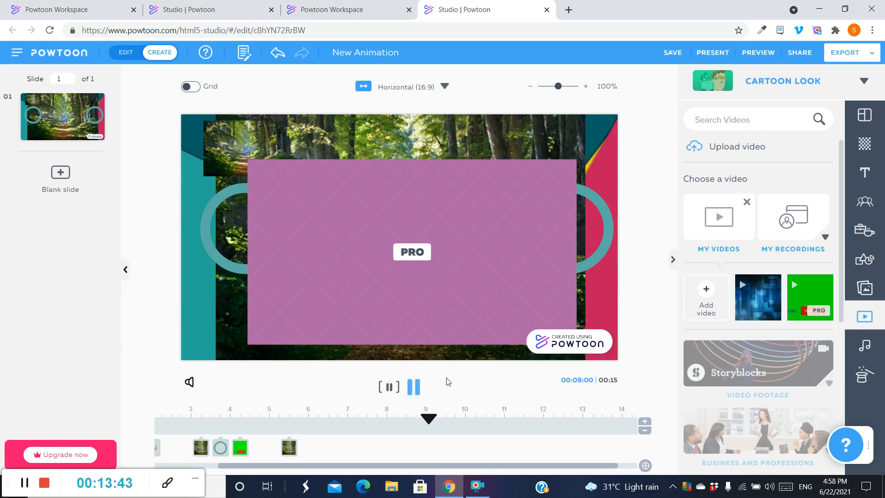
pyautogui.click(413, 390)
# Delete the green-screen video and the large forest image behind it from the slide.
pyautogui.click(346, 231)
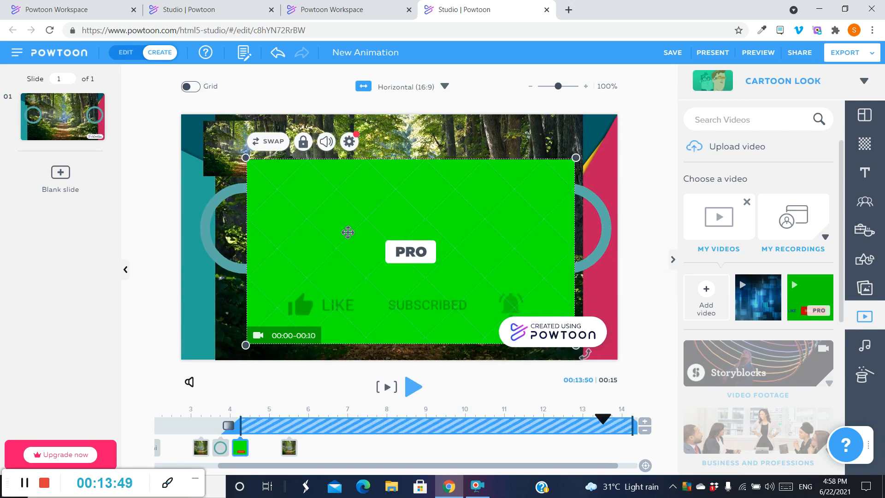
pyautogui.press('Delete')
pyautogui.click(413, 220)
pyautogui.press('Delete')
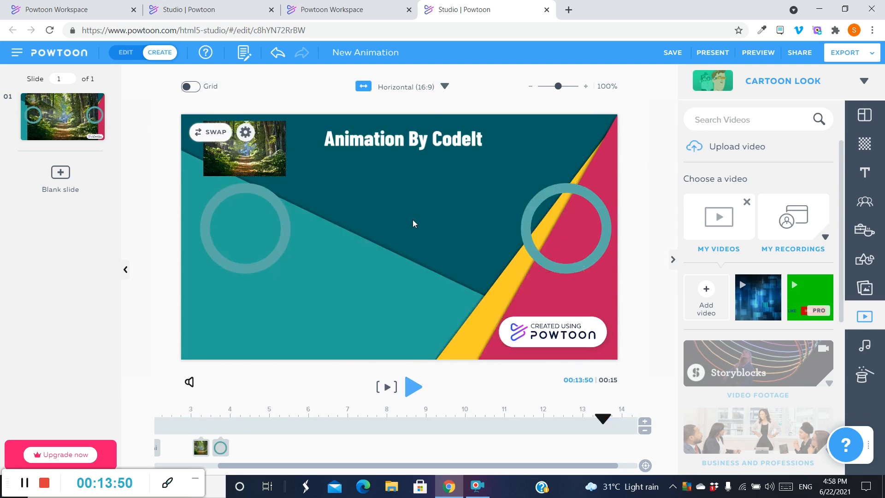
# Add the Santa video from the Holidays and Celebrations collection, increasing the slide length to fit it.
pyautogui.moveTo(842, 301); pyautogui.dragTo(843, 450)
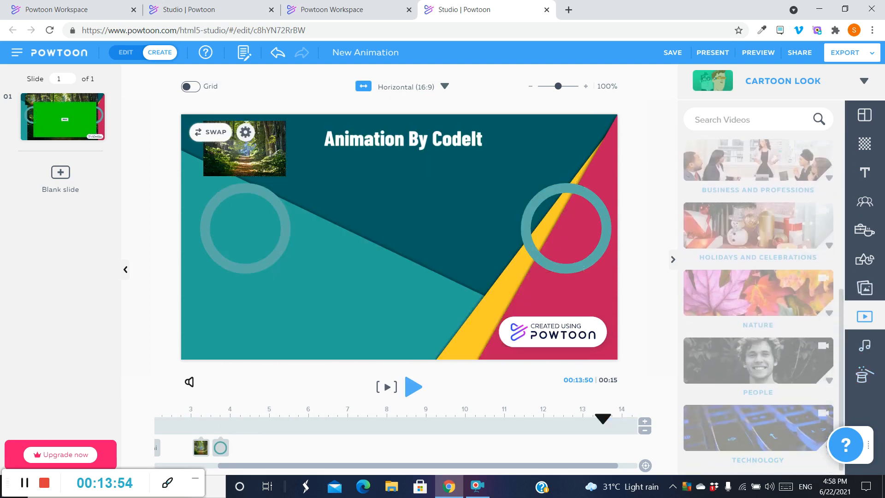
pyautogui.click(819, 252)
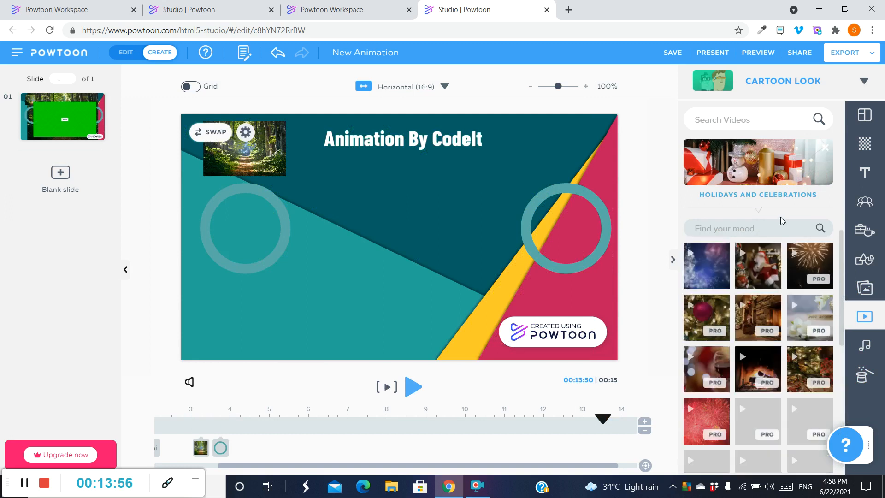
pyautogui.click(757, 256)
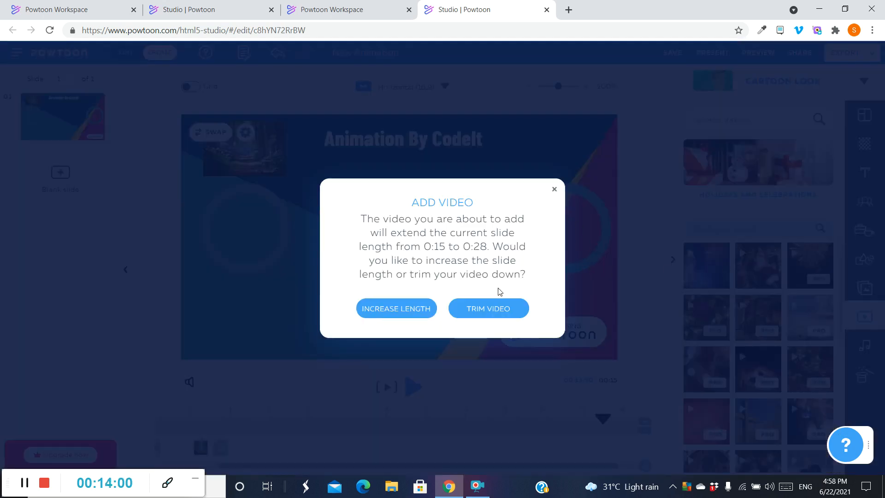
pyautogui.click(415, 312)
# Shrink the Santa video to fit between the two rings below the title and make it start just after 5 seconds.
pyautogui.moveTo(404, 229); pyautogui.dragTo(407, 237)
pyautogui.moveTo(238, 152); pyautogui.dragTo(301, 188)
pyautogui.moveTo(395, 225); pyautogui.dragTo(383, 207)
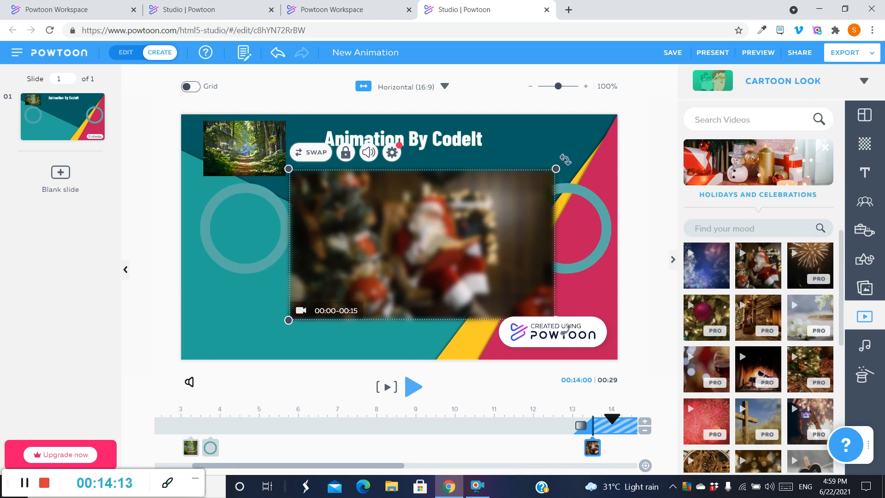
pyautogui.moveTo(555, 169); pyautogui.dragTo(516, 185)
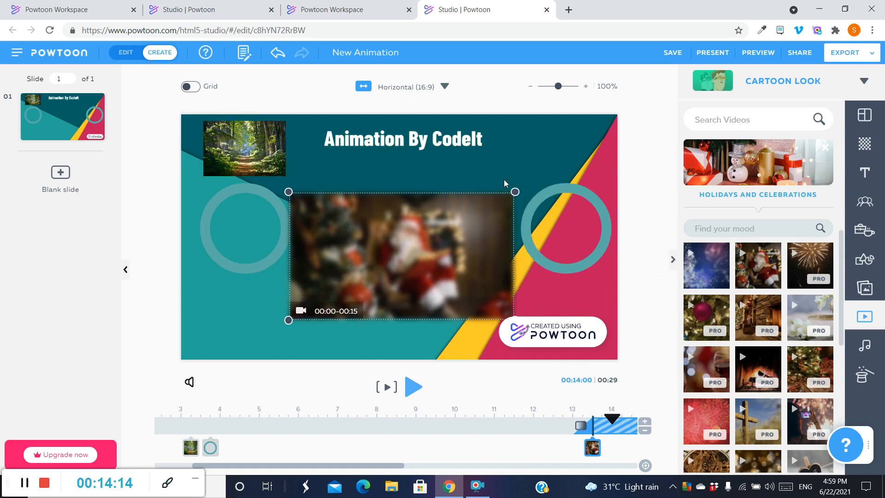
pyautogui.moveTo(463, 227); pyautogui.dragTo(463, 210)
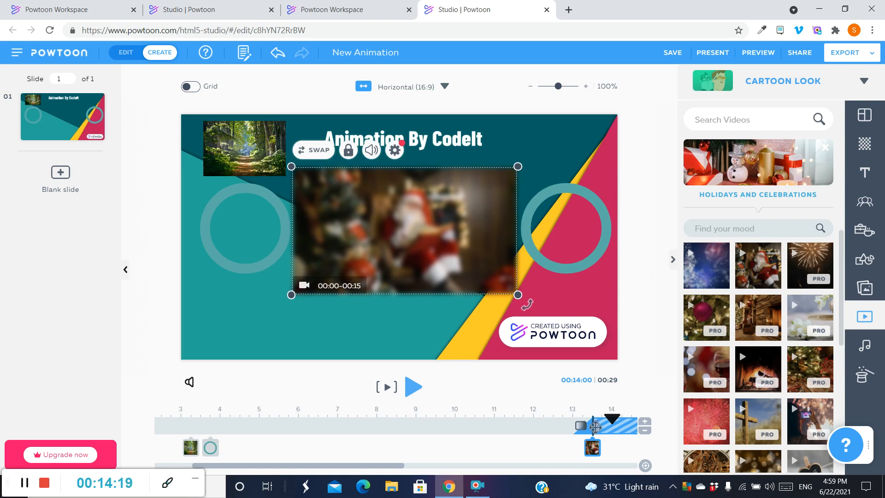
pyautogui.moveTo(598, 426); pyautogui.dragTo(270, 421)
# Play the slide twice from 4.25 seconds to check the Santa video, and leave playback stopped with nothing selected.
pyautogui.click(230, 418)
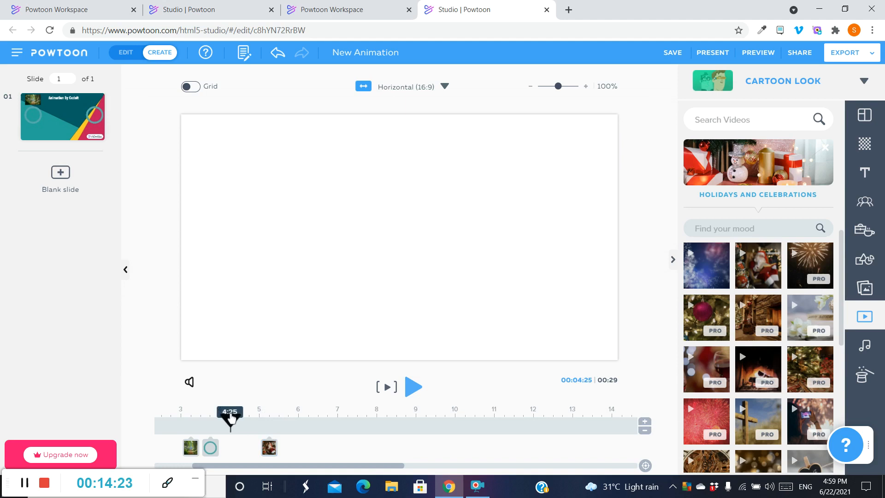
pyautogui.click(413, 387)
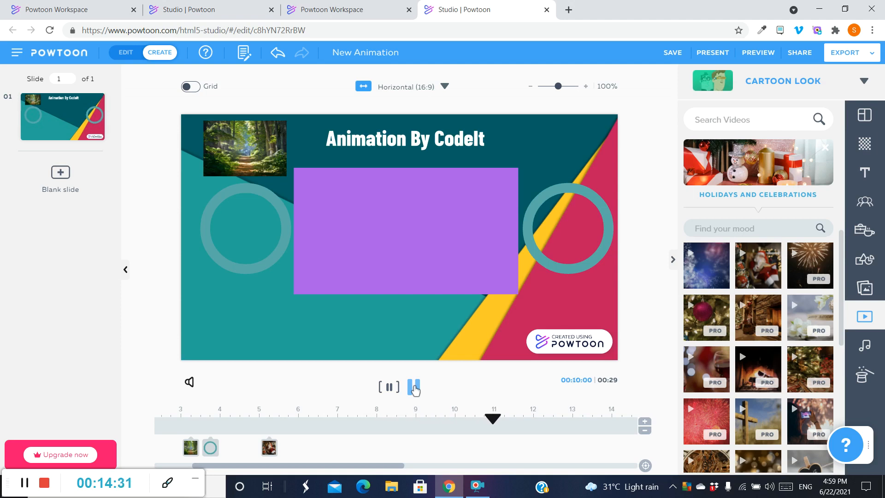
pyautogui.click(414, 387)
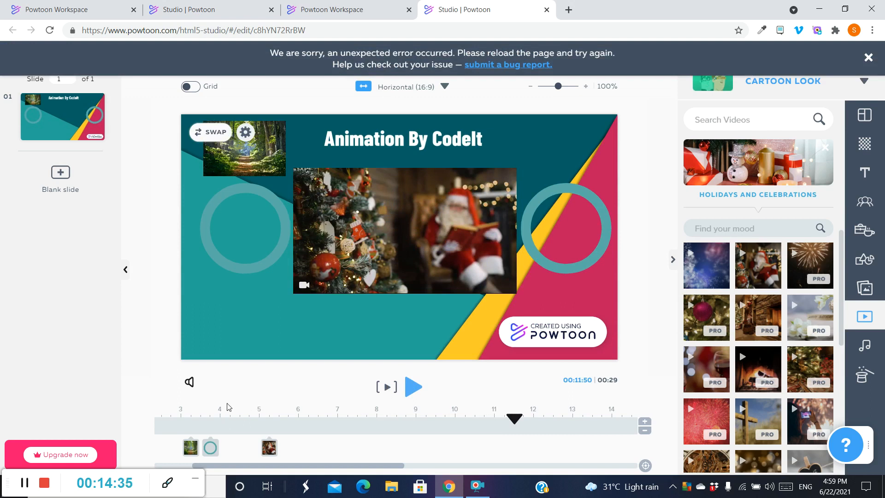
pyautogui.click(232, 417)
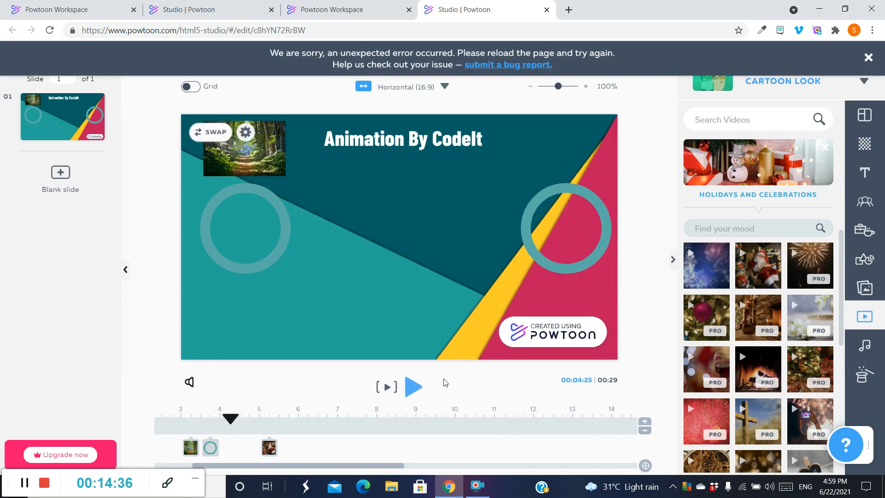
pyautogui.click(421, 387)
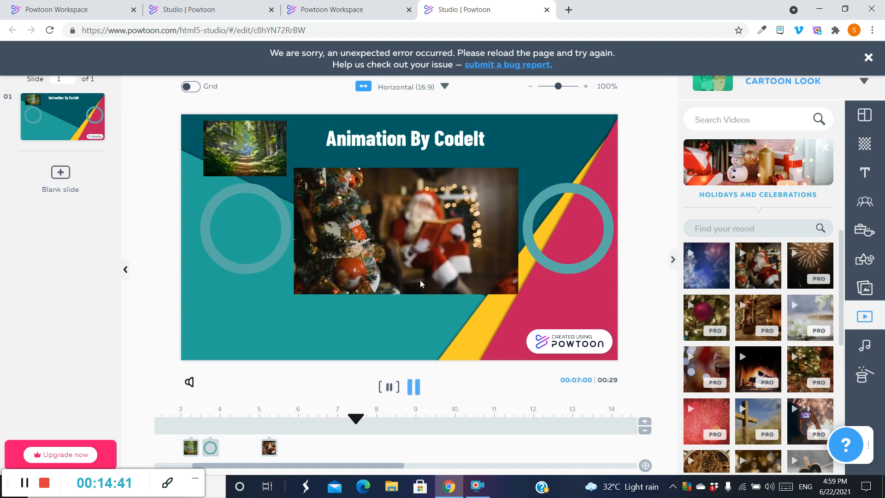
pyautogui.click(400, 244)
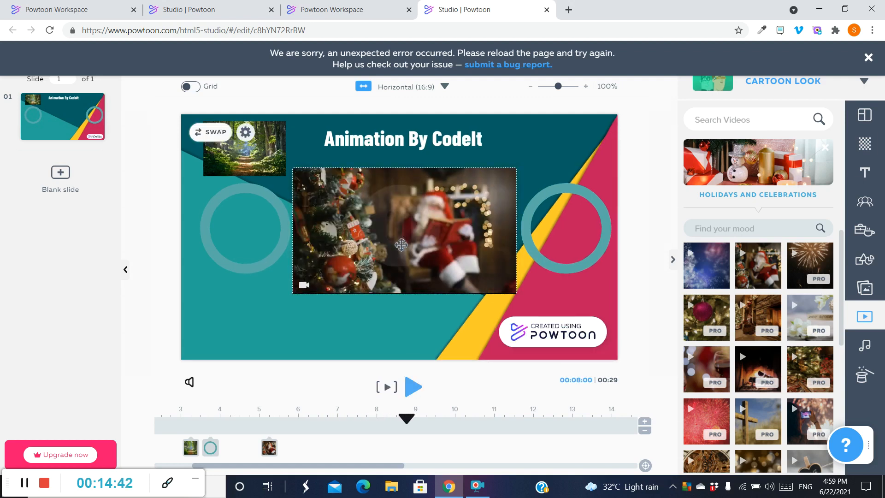
pyautogui.click(400, 245)
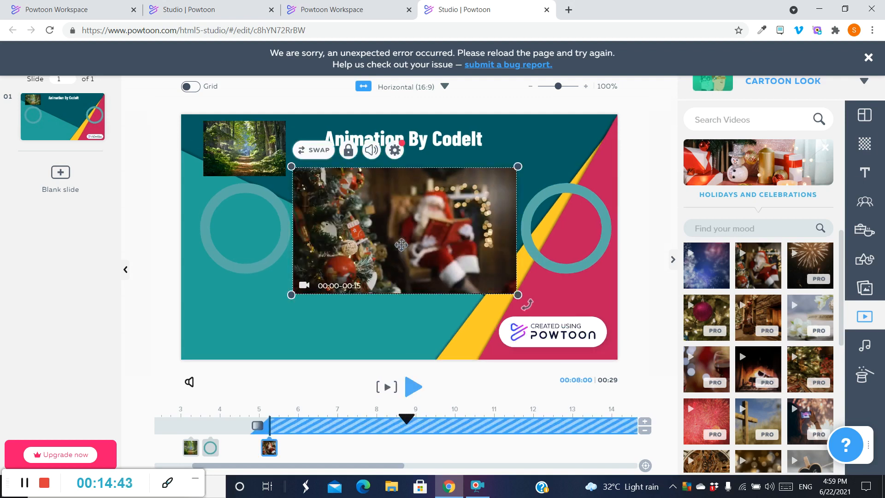
pyautogui.click(476, 374)
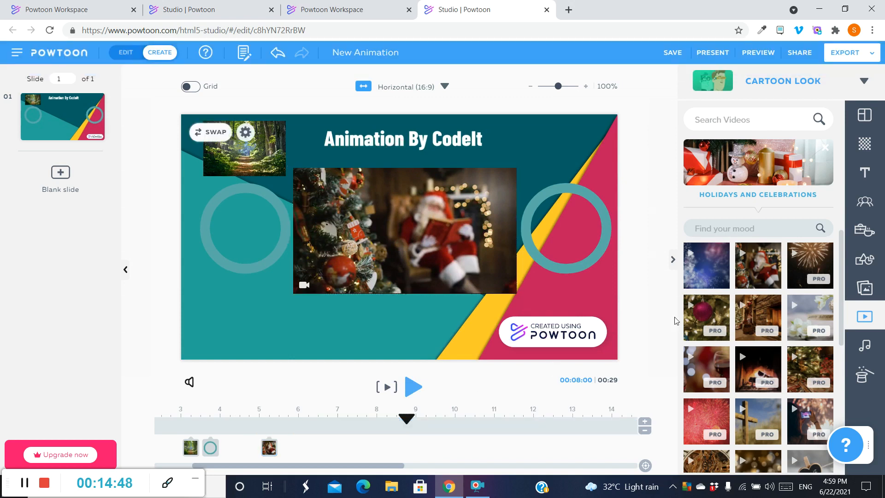
# Record a voiceover of about 5 seconds for the current slide.
pyautogui.click(866, 352)
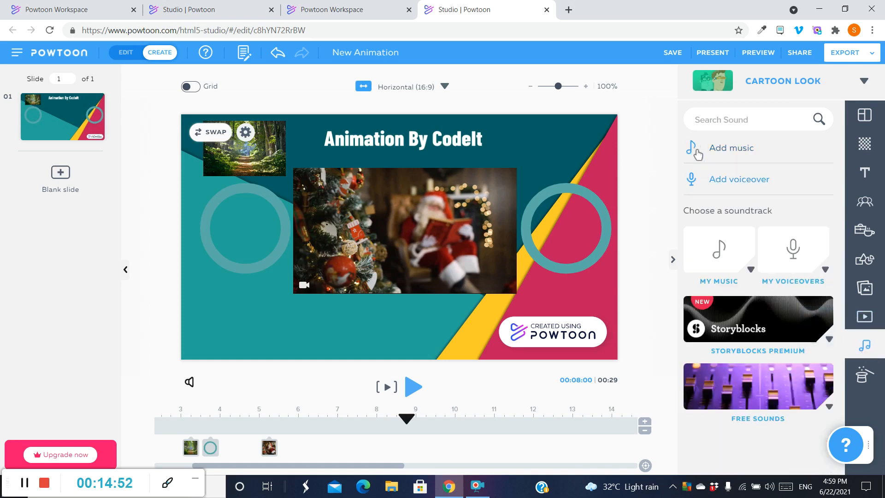
pyautogui.click(707, 183)
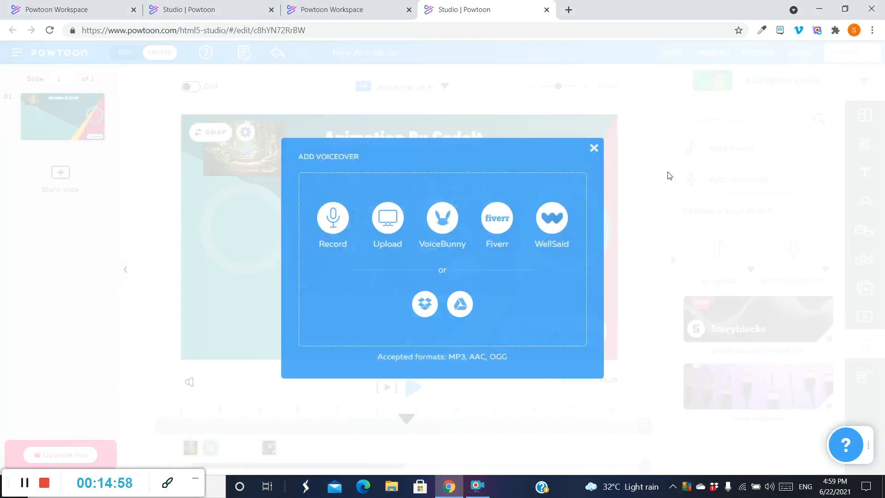
pyautogui.click(333, 220)
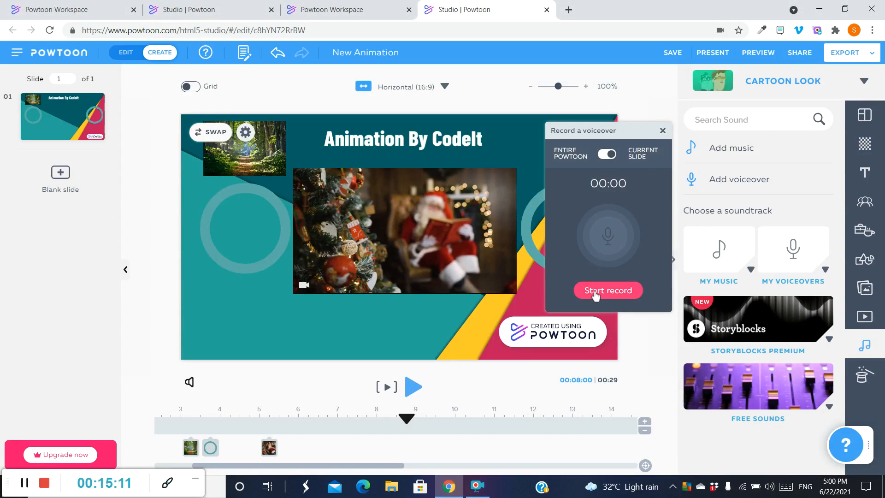
pyautogui.click(596, 294)
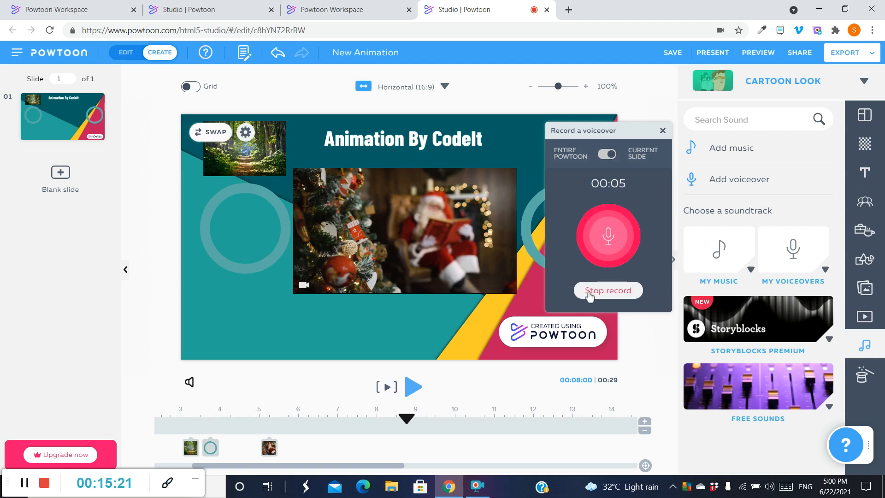
pyautogui.click(593, 291)
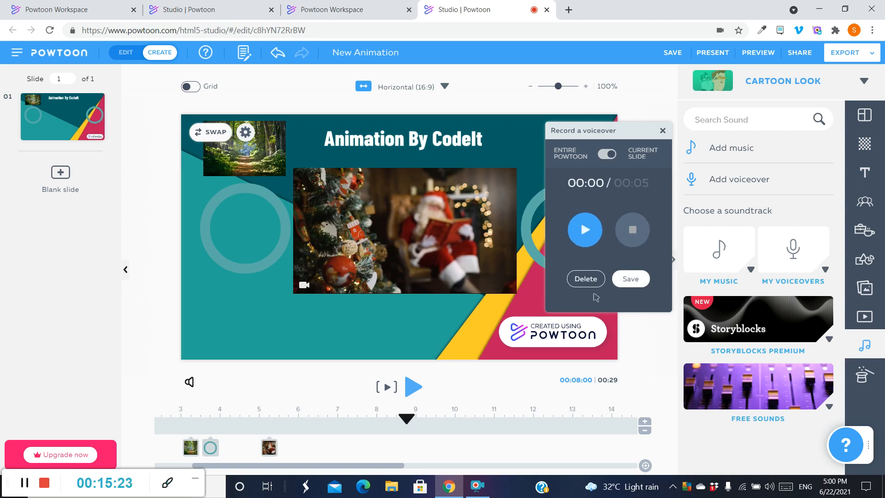
# Save the voiceover recording under the name intro and close the sound settings.
pyautogui.click(628, 280)
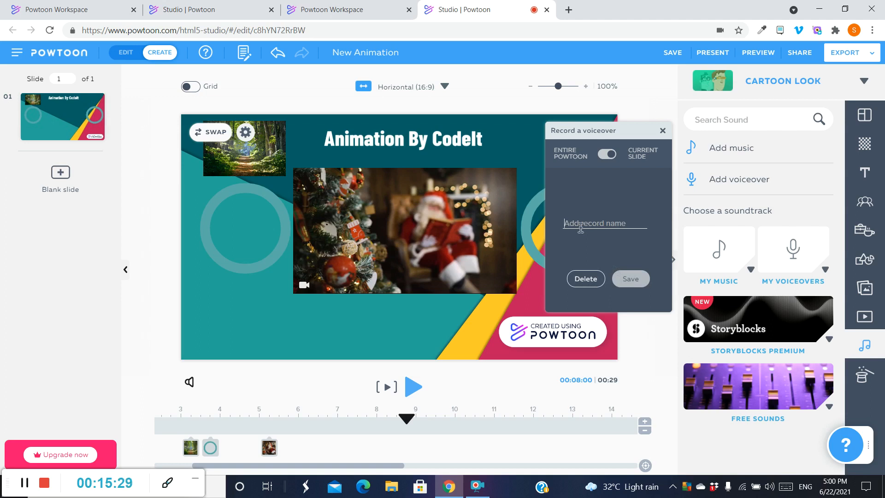
pyautogui.write('intro')
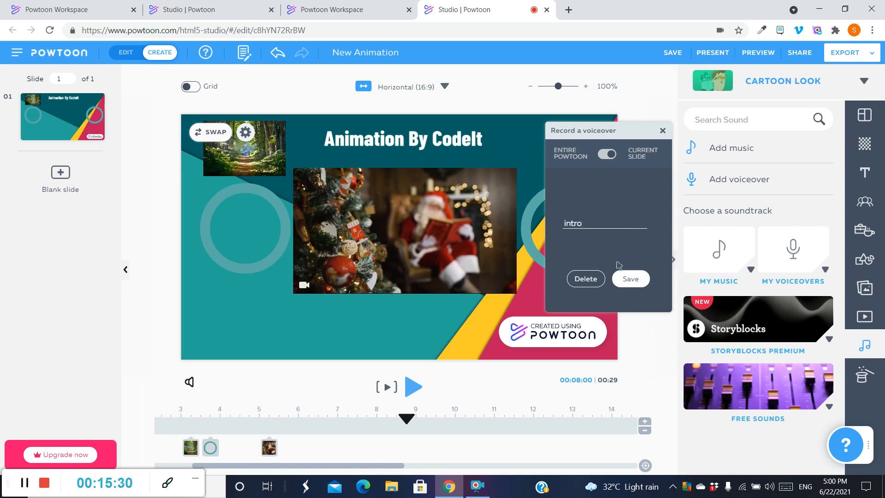
pyautogui.click(626, 276)
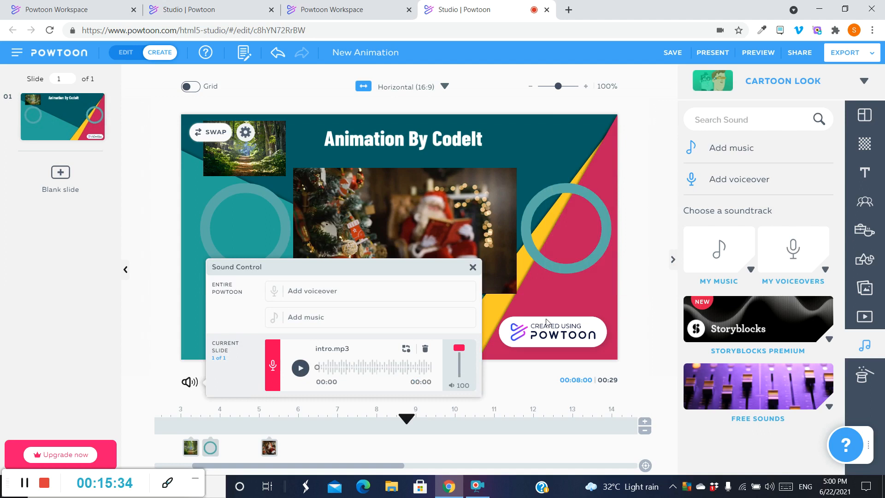
pyautogui.click(471, 269)
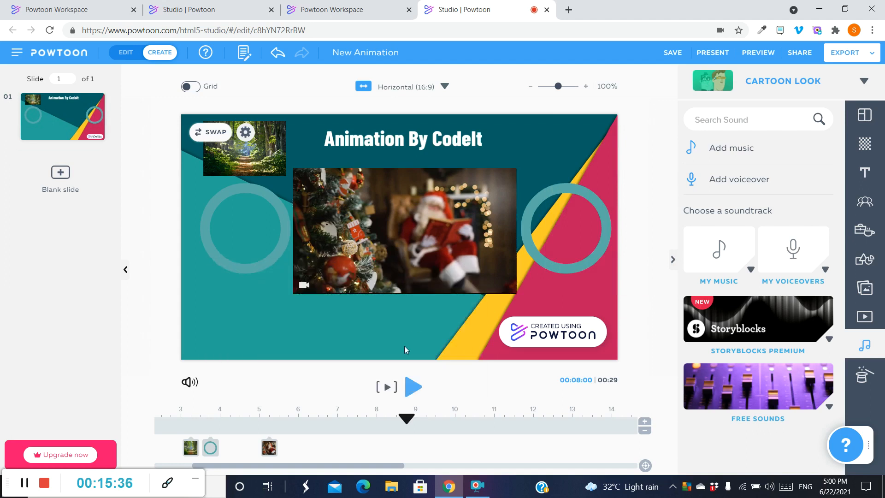
# Play the slide from the start to check the intro voiceover, and lower the voiceover's volume to about 69.
pyautogui.click(390, 388)
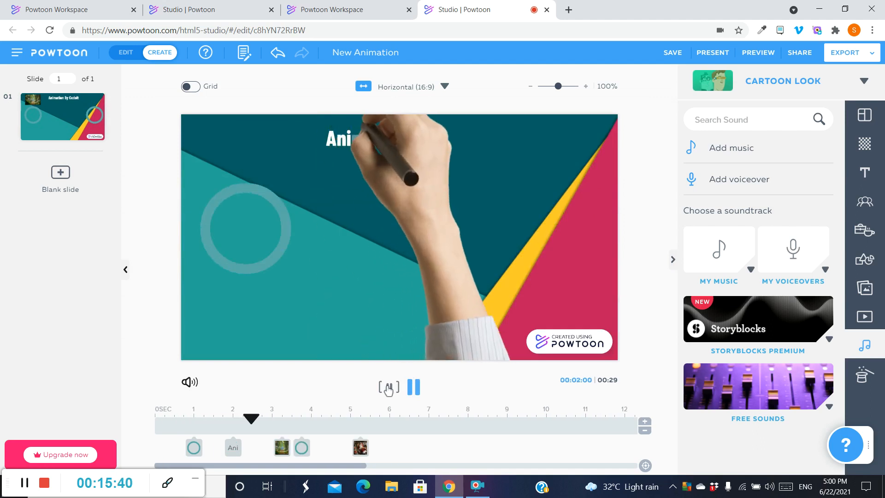
pyautogui.click(189, 383)
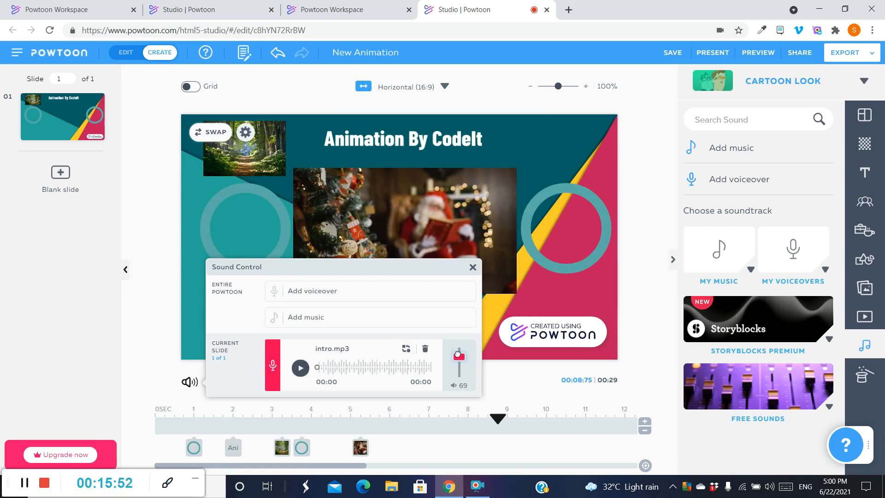
pyautogui.click(473, 267)
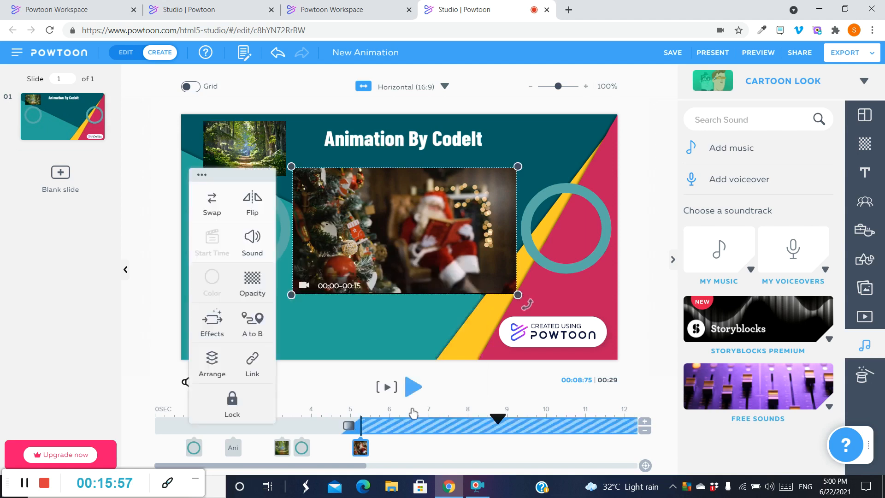
# Set the playhead to 9.5 seconds and open the Halloween collection of specials.
pyautogui.moveTo(399, 411); pyautogui.dragTo(166, 405)
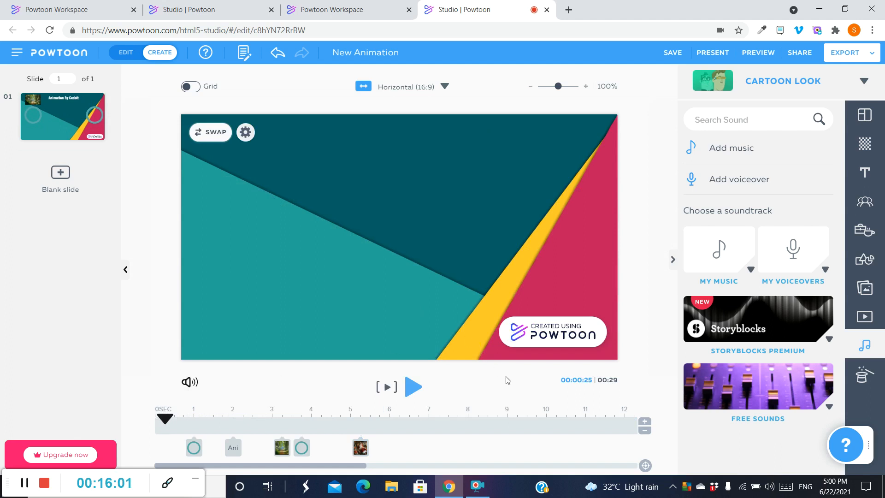
pyautogui.click(530, 417)
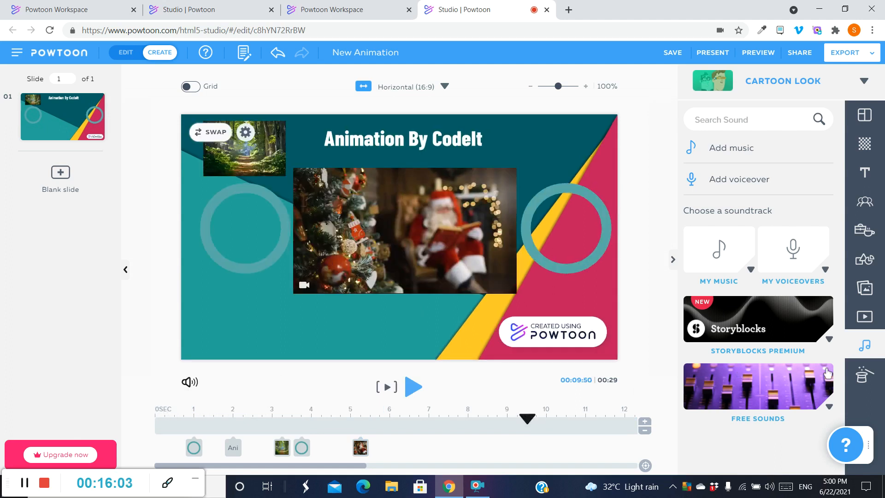
pyautogui.click(864, 376)
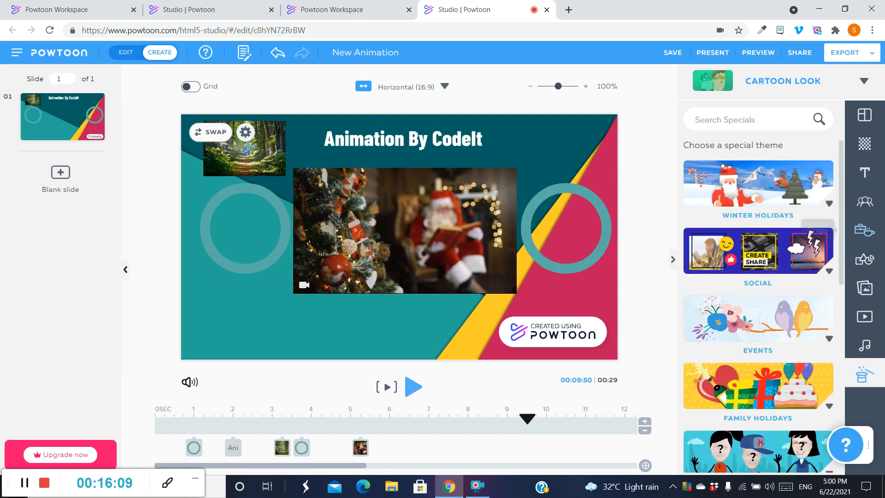
pyautogui.moveTo(842, 240); pyautogui.dragTo(842, 317)
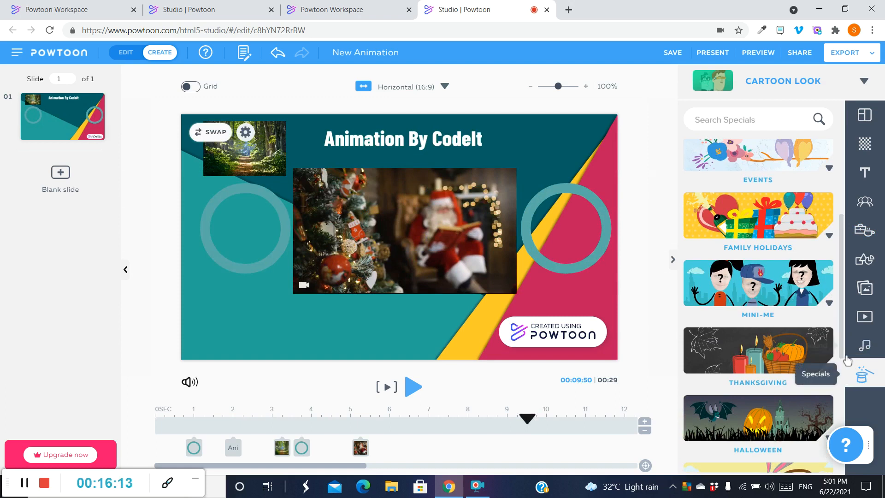
pyautogui.scroll(-3, 798, 340)
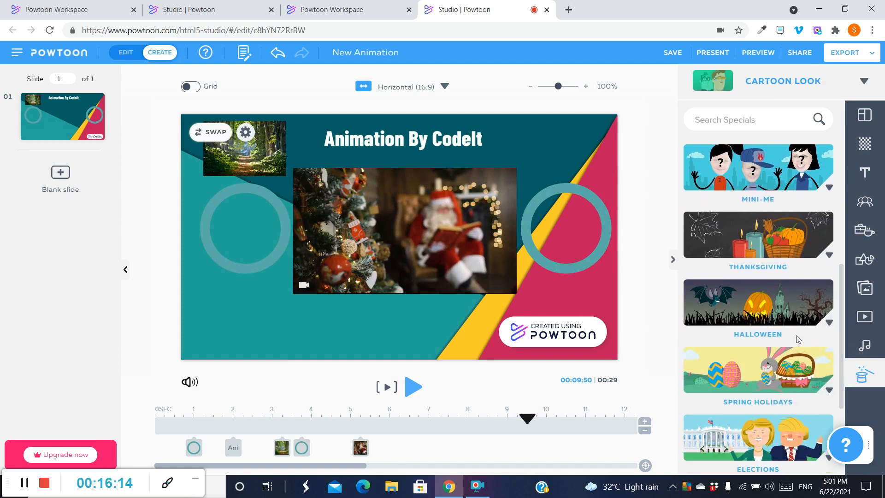
pyautogui.click(829, 322)
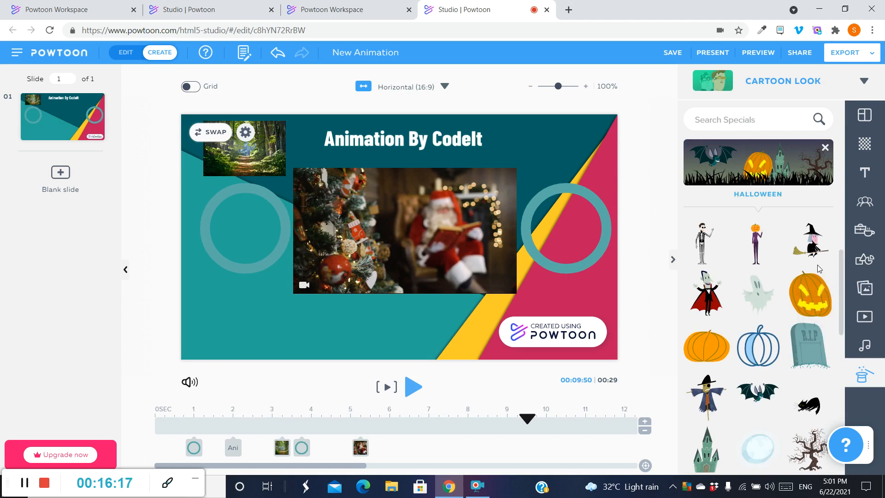
# Add the witch over the ring on the slide's left side and the vampire over the ring on its right side.
pyautogui.click(810, 240)
pyautogui.moveTo(421, 222); pyautogui.dragTo(258, 250)
pyautogui.click(250, 296)
pyautogui.moveTo(249, 296); pyautogui.dragTo(251, 293)
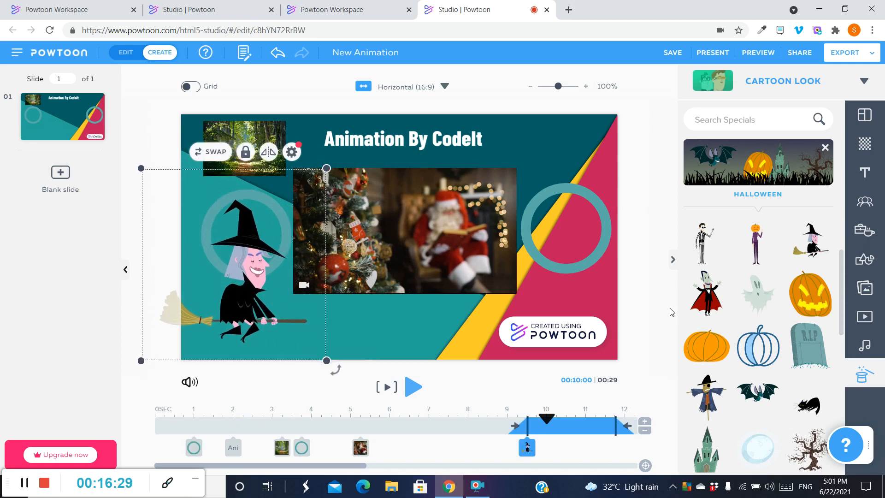
pyautogui.click(706, 293)
pyautogui.moveTo(399, 250); pyautogui.dragTo(556, 276)
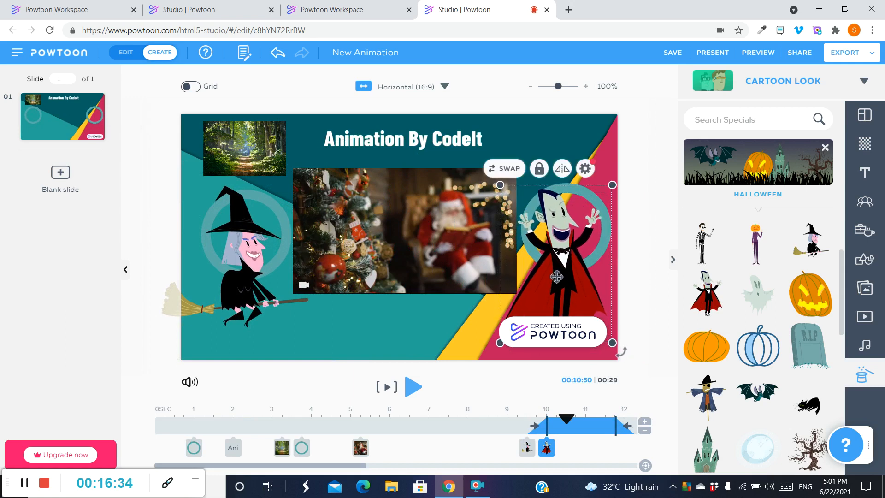
# Delete the small forest image above the witch from the slide.
pyautogui.click(269, 175)
pyautogui.click(252, 143)
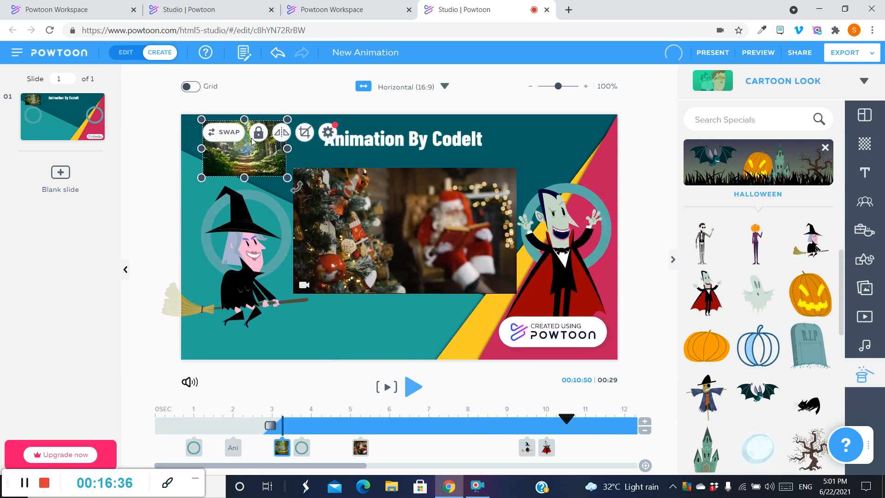
pyautogui.press('Delete')
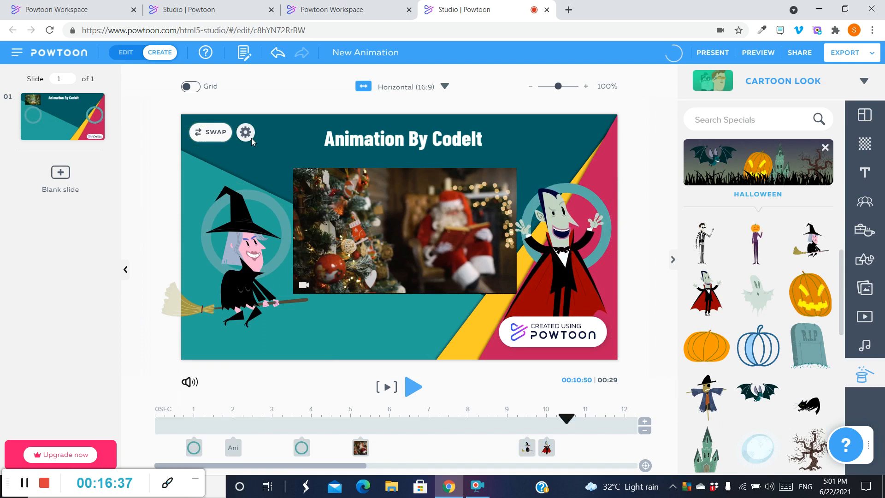
pyautogui.click(255, 254)
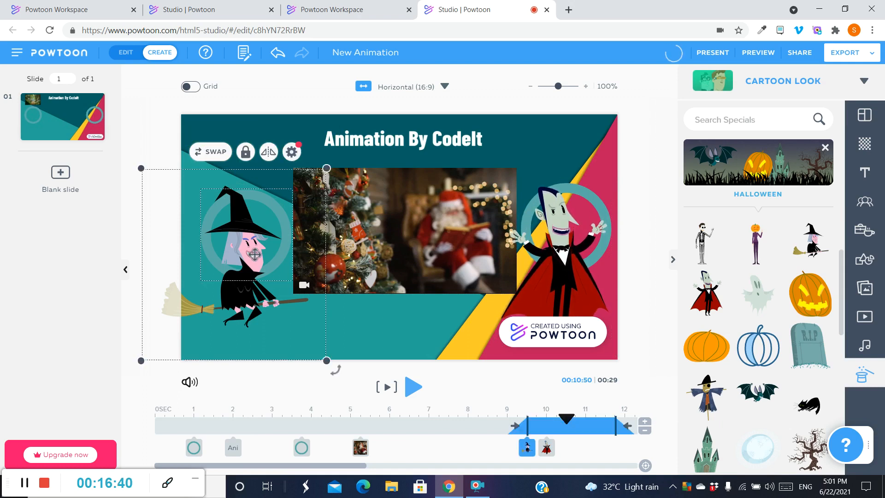
pyautogui.click(272, 132)
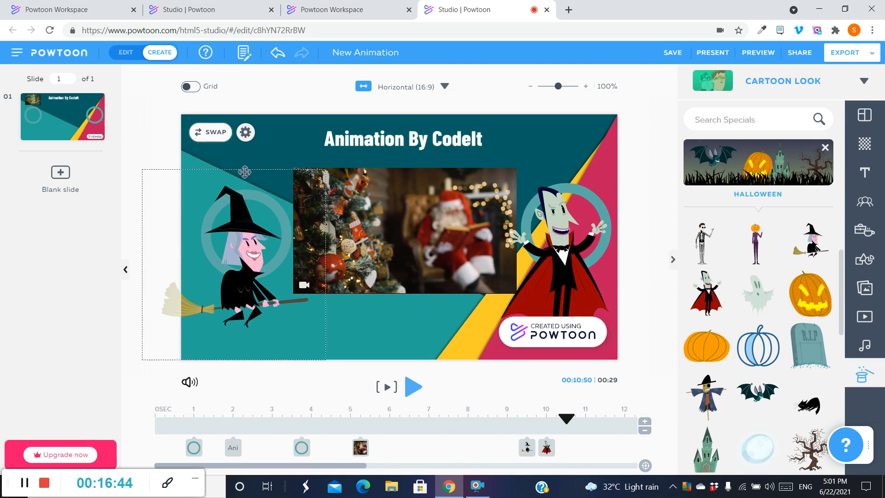
pyautogui.click(236, 238)
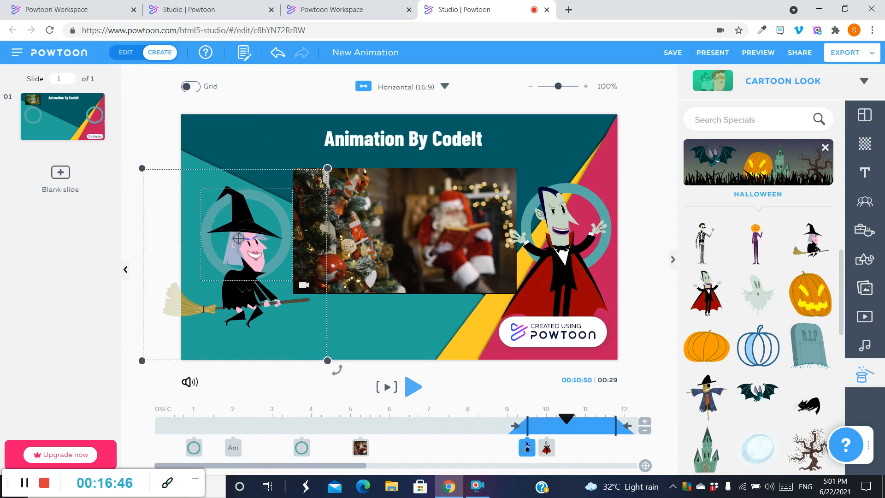
pyautogui.click(270, 125)
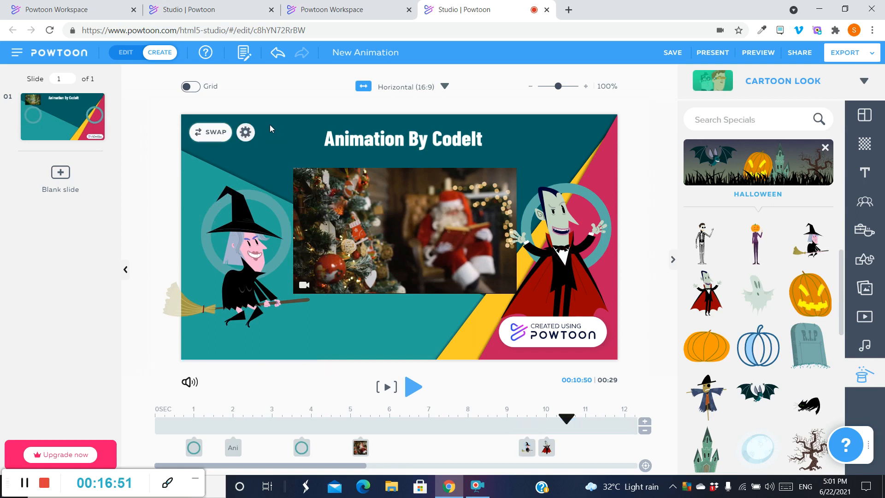